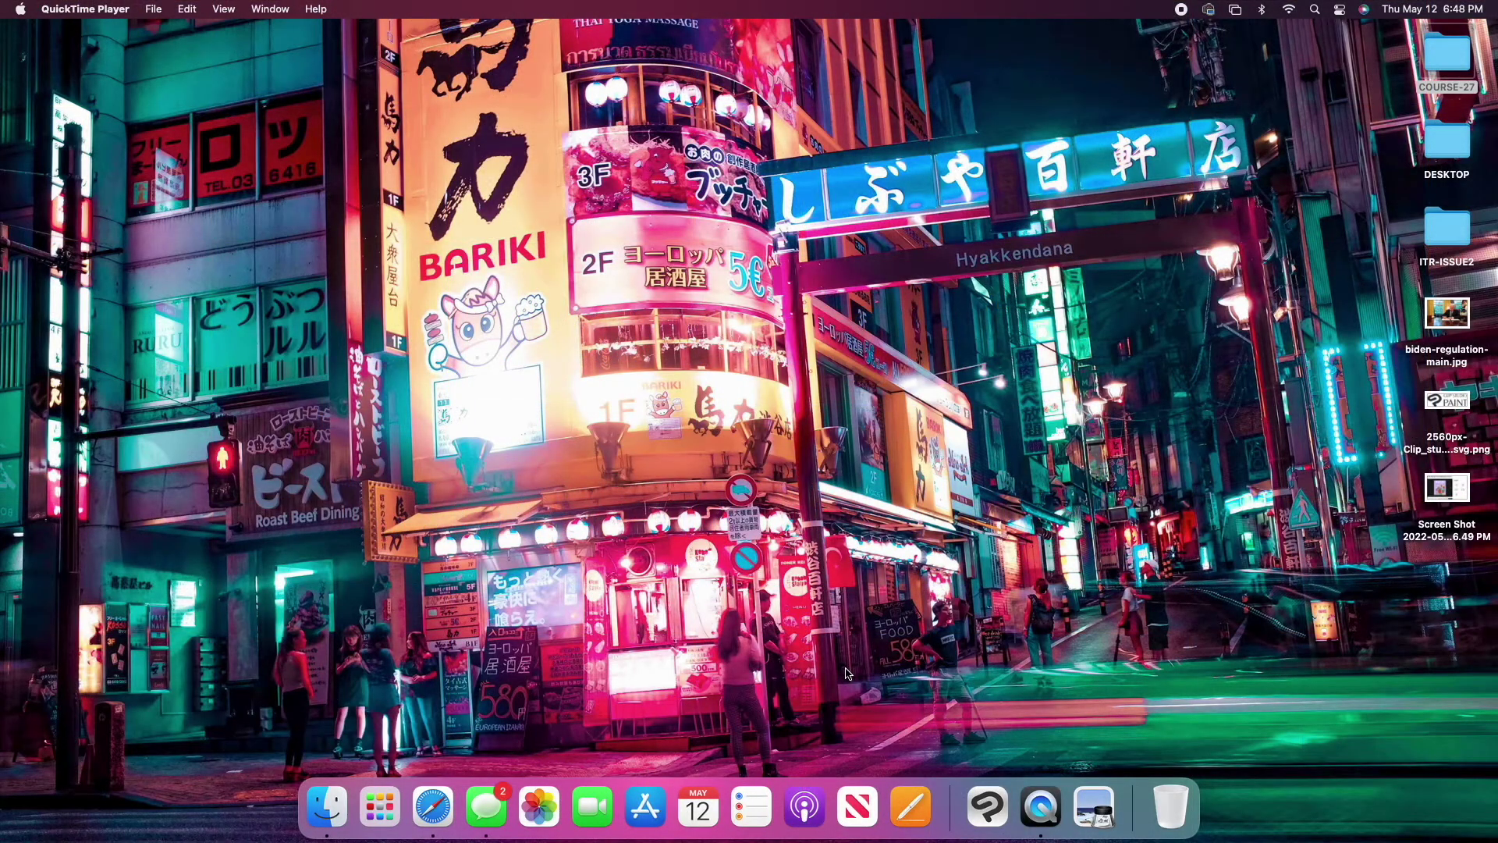
Step: Load GIPHY in Safari from 'gip', agree to cookies, and stretch the window to the screen edge
{"action": "left_click", "coordinate": [434, 807]}
{"action": "type", "text": "giphy.com"}
{"action": "key", "text": "Return"}
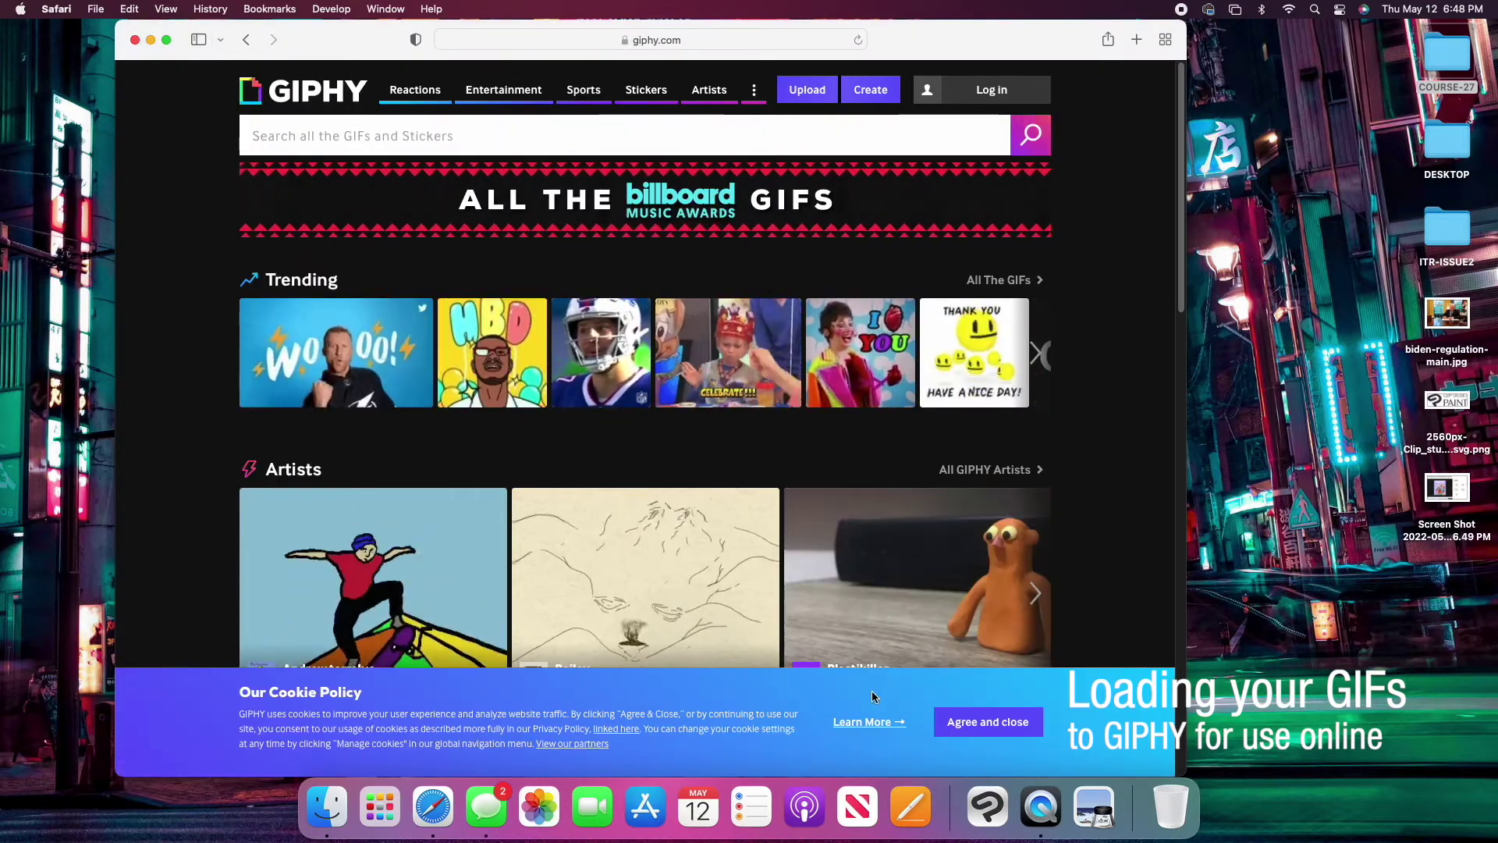
{"action": "left_click", "coordinate": [992, 730]}
{"action": "left_click_drag", "start_coordinate": [372, 30], "coordinate": [295, 29]}
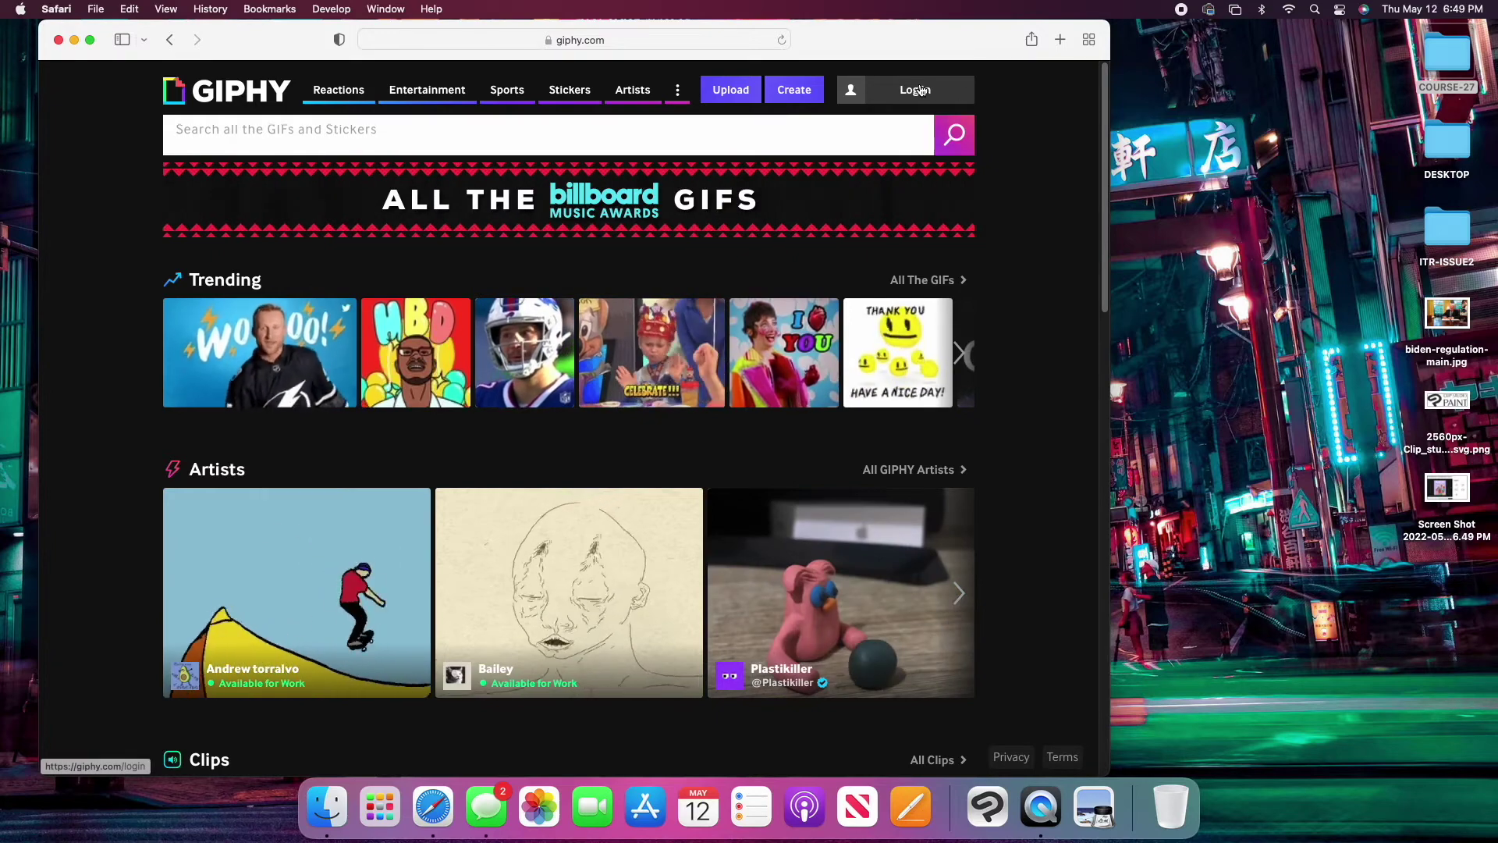
{"action": "left_click_drag", "start_coordinate": [1110, 42], "coordinate": [1494, 27]}
Step: Sign in to the GIPHY channel
{"action": "left_click", "coordinate": [1100, 92]}
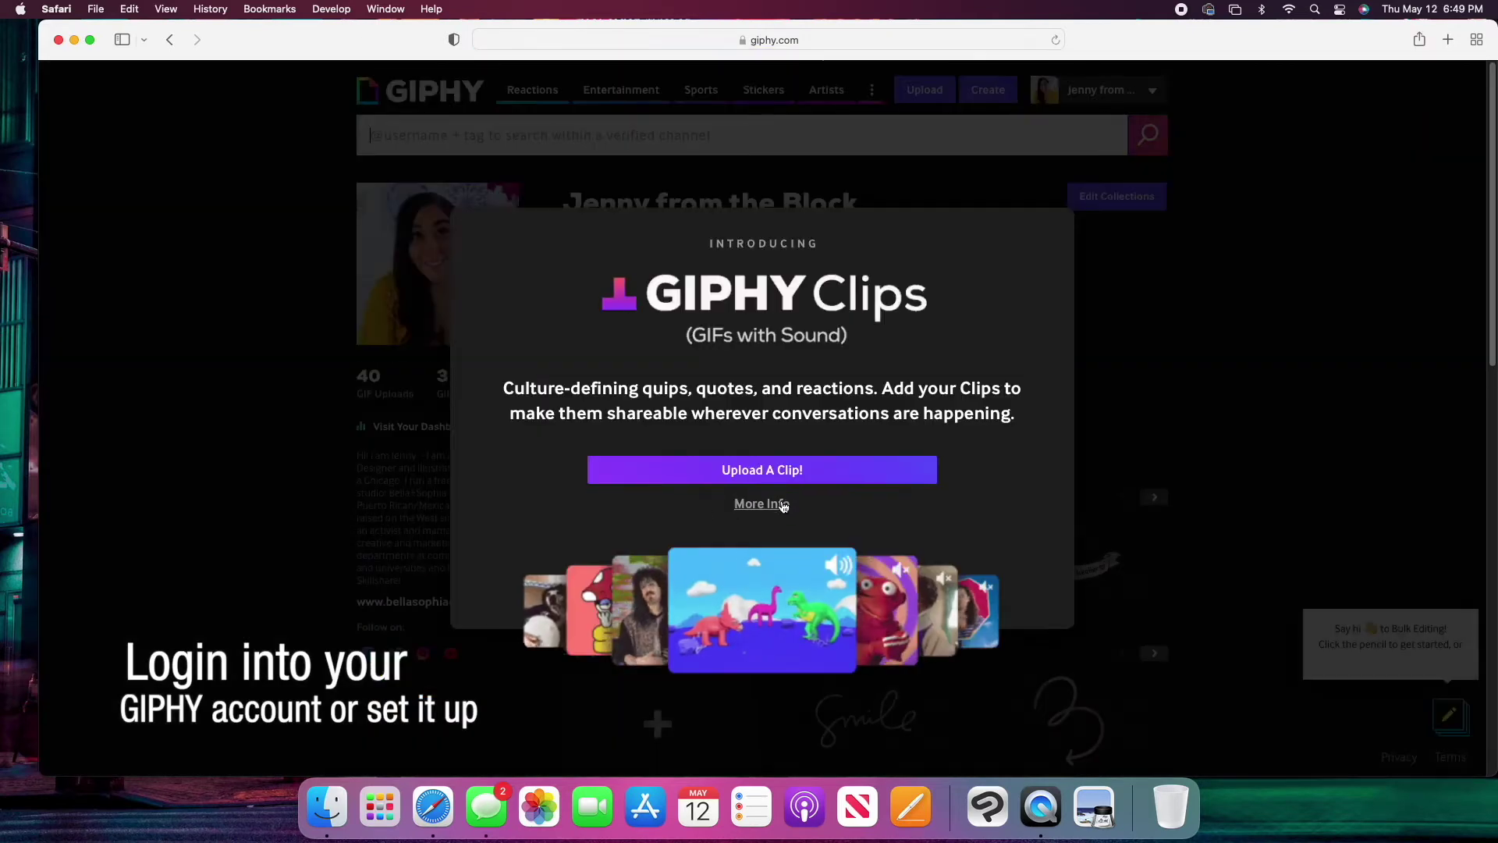
{"action": "left_click", "coordinate": [749, 502]}
{"action": "scroll", "coordinate": [817, 511], "scroll_direction": "down", "scroll_amount": 3}
{"action": "scroll", "coordinate": [818, 511], "scroll_direction": "down", "scroll_amount": 3}
Step: Look over the channel's collections and go to the Upload page
{"action": "scroll", "coordinate": [817, 511], "scroll_direction": "up", "scroll_amount": 1}
{"action": "scroll", "coordinate": [819, 510], "scroll_direction": "down", "scroll_amount": 1}
{"action": "scroll", "coordinate": [818, 511], "scroll_direction": "up", "scroll_amount": 5}
{"action": "scroll", "coordinate": [818, 511], "scroll_direction": "up", "scroll_amount": 1}
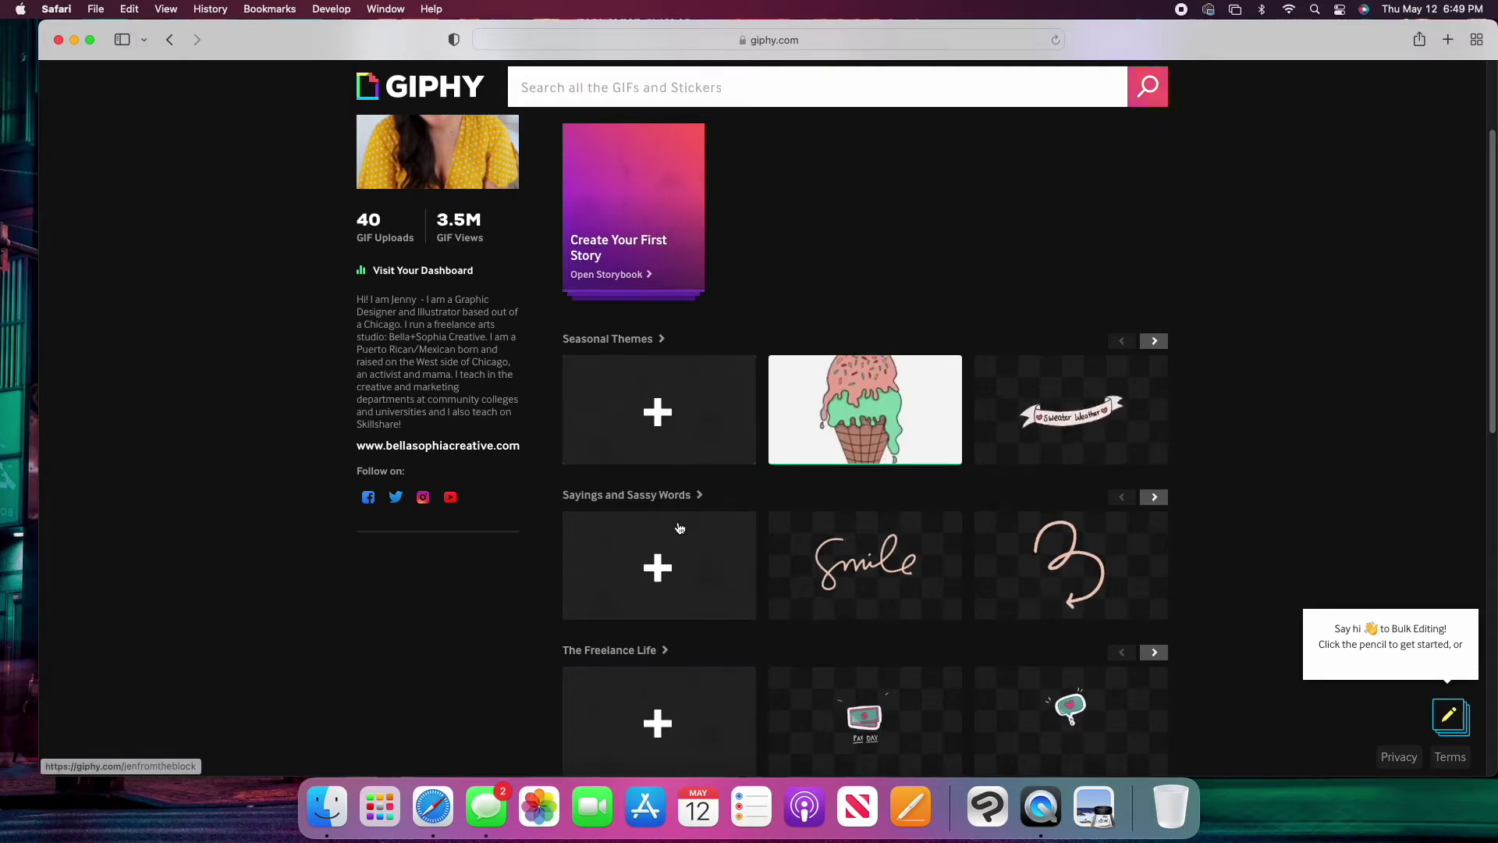
{"action": "scroll", "coordinate": [678, 527], "scroll_direction": "down", "scroll_amount": 10}
{"action": "scroll", "coordinate": [679, 528], "scroll_direction": "up", "scroll_amount": 15}
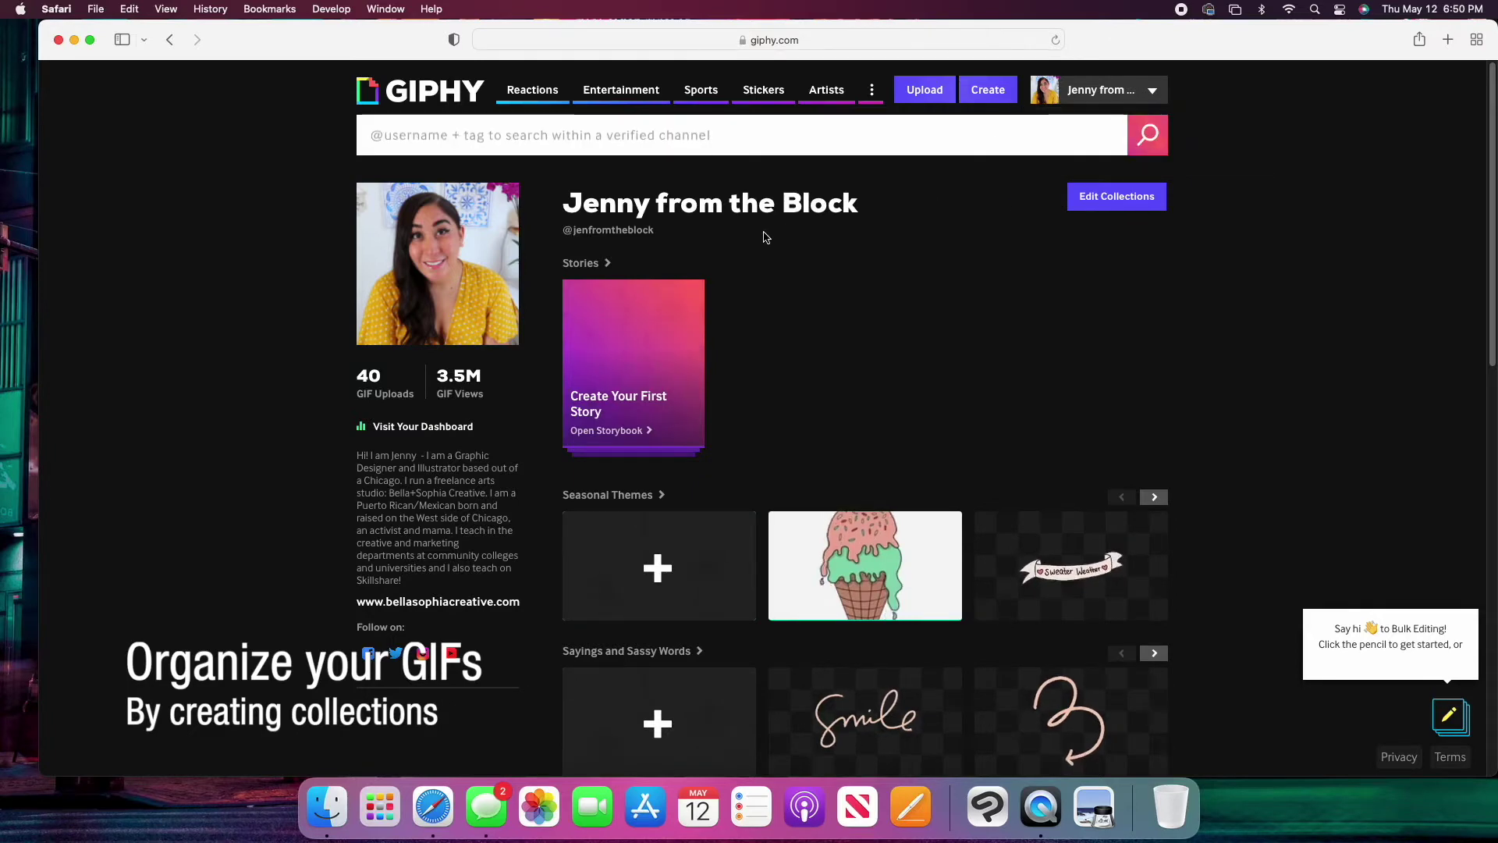
{"action": "mouse_move", "coordinate": [1111, 223]}
{"action": "left_click", "coordinate": [905, 92]}
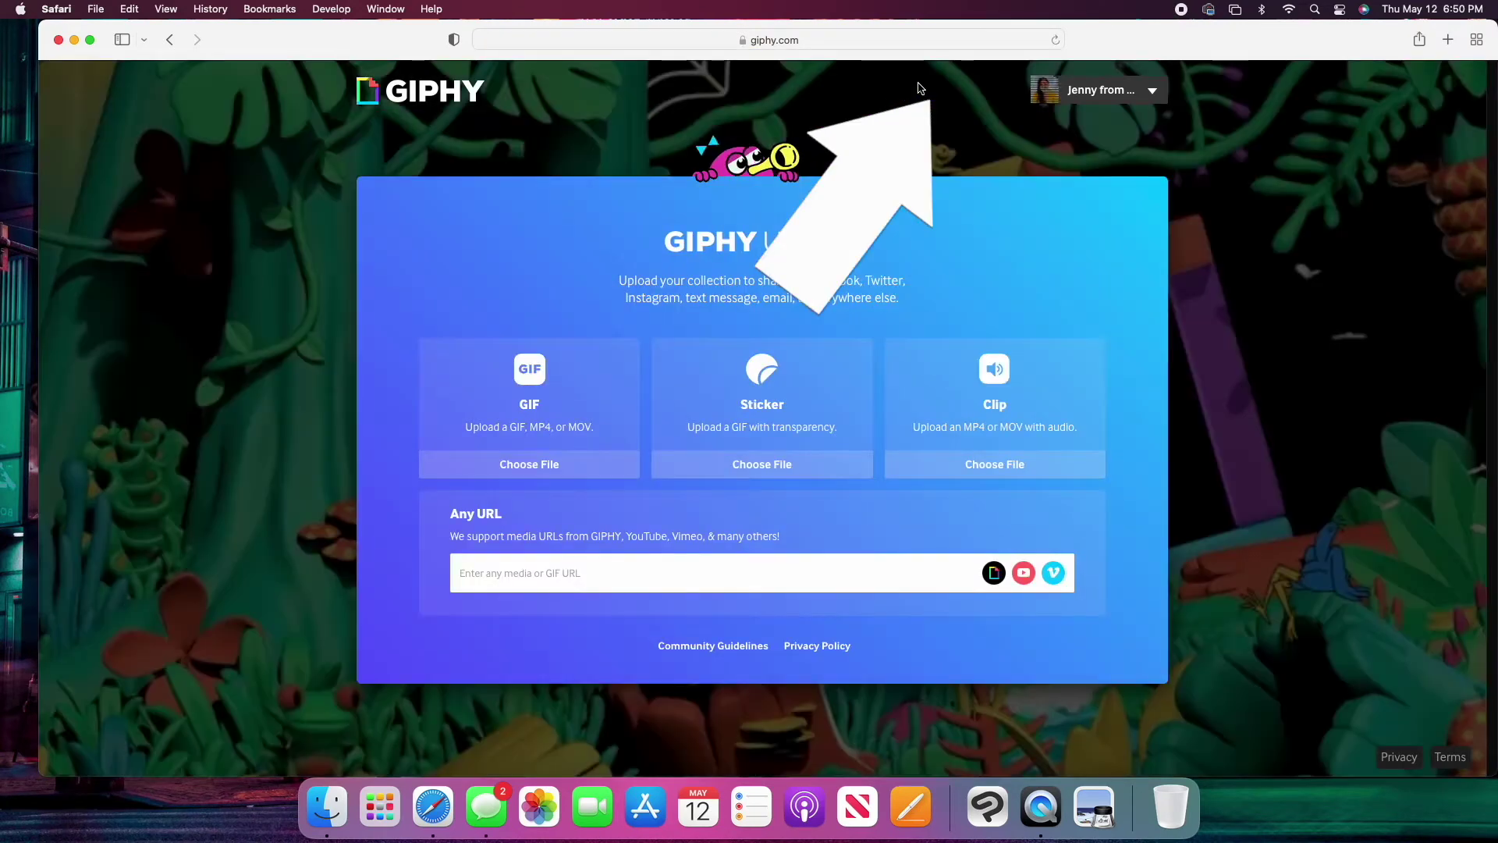
Step: Browse to the FINAL GIFS folder in the GIF file picker and preview 90s-Gif-1.gif
{"action": "left_click", "coordinate": [537, 464]}
{"action": "left_click", "coordinate": [841, 266]}
{"action": "left_click", "coordinate": [805, 413]}
{"action": "left_click", "coordinate": [580, 357]}
{"action": "left_click", "coordinate": [573, 386]}
{"action": "key", "text": "space"}
{"action": "key", "text": "Down"}
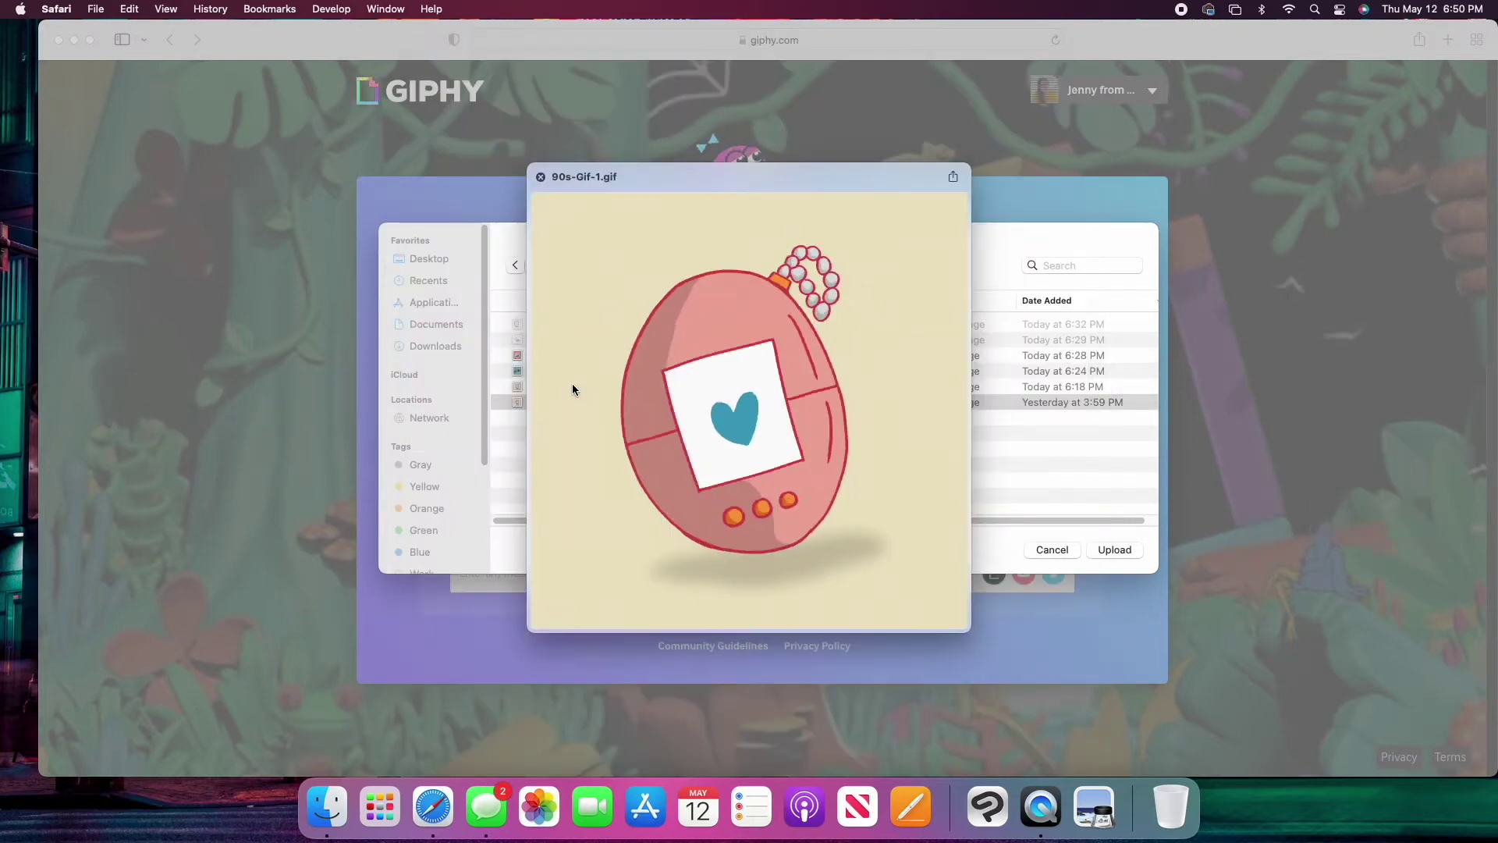
{"action": "key", "text": "space"}
Step: Select all four 90s GIFs and upload them to the Add Info screen
{"action": "key", "text": "super+a"}
{"action": "left_click", "coordinate": [563, 417]}
{"action": "left_click", "coordinate": [559, 403]}
{"action": "left_click", "coordinate": [573, 359], "text": "shift"}
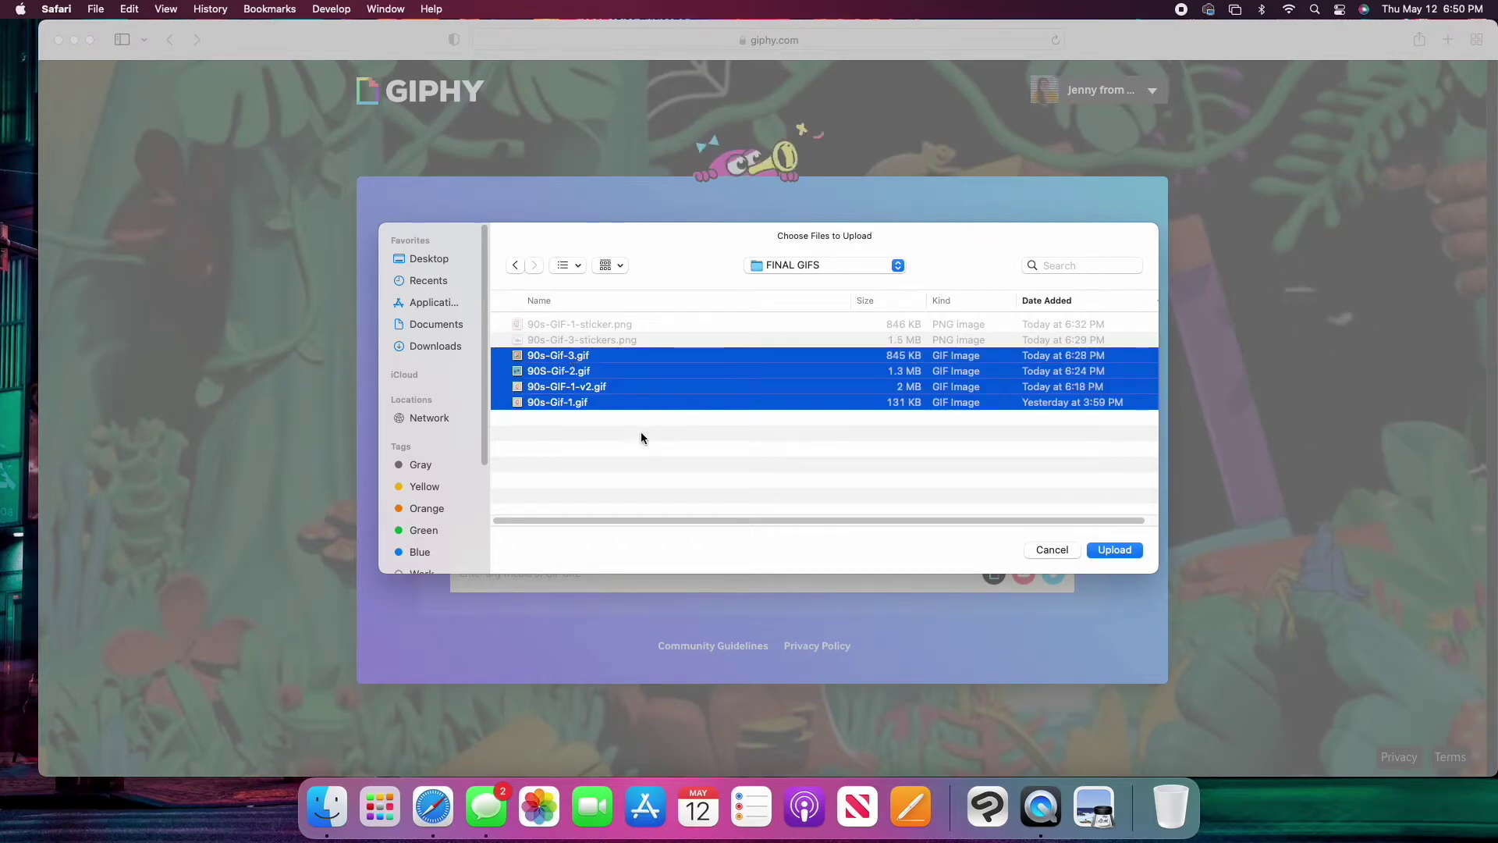
{"action": "left_click", "coordinate": [1115, 550]}
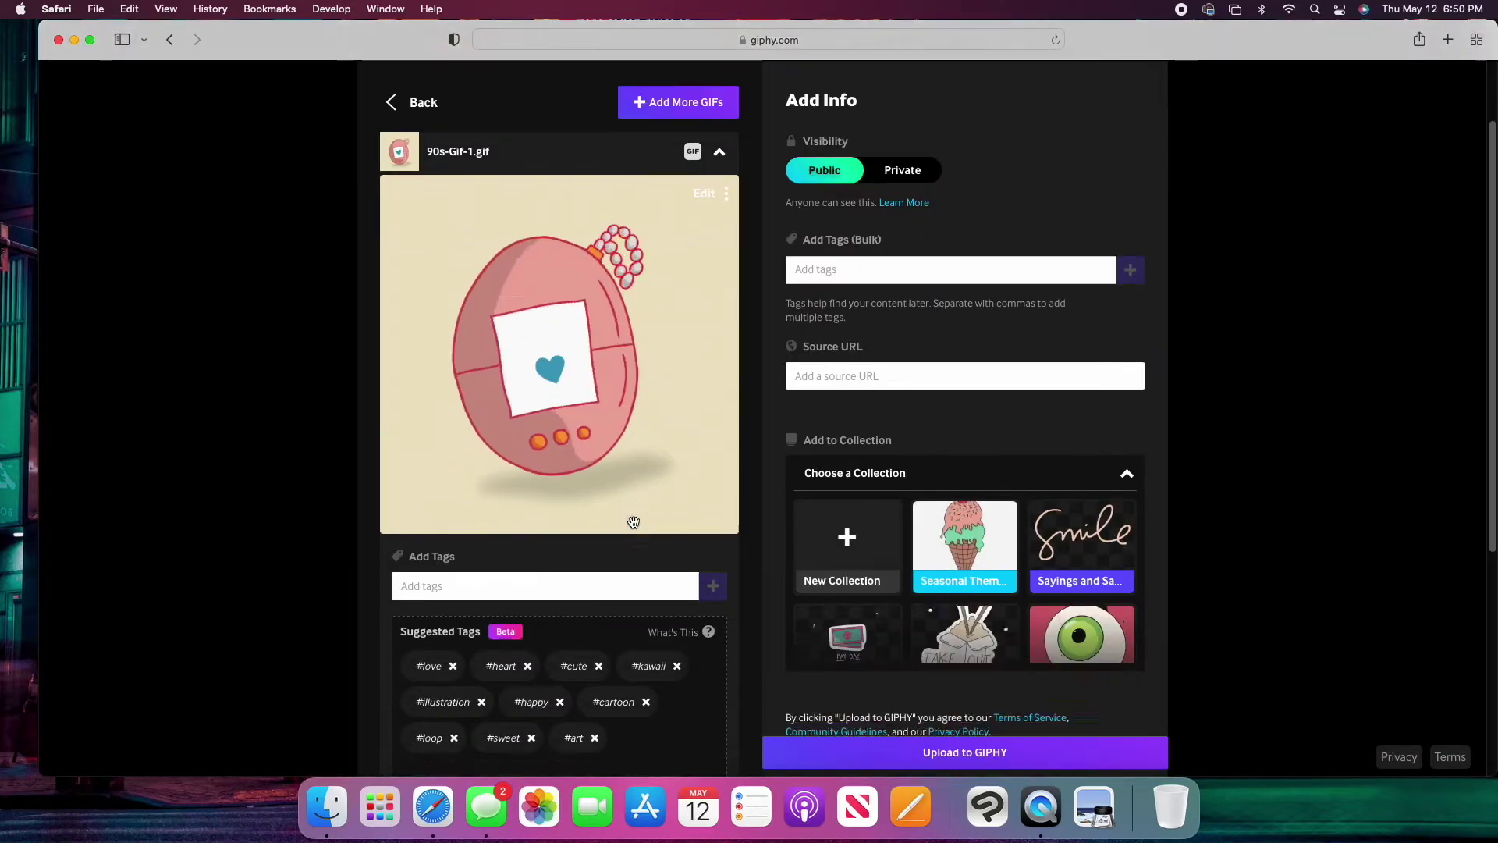
{"action": "scroll", "coordinate": [702, 437], "scroll_direction": "down", "scroll_amount": 5}
{"action": "scroll", "coordinate": [633, 521], "scroll_direction": "up", "scroll_amount": 5}
Step: Apply bulk tags like 90s, nineties, that's so 90s, gigapet and tamagotchi to all uploads
{"action": "left_click", "coordinate": [844, 368]}
{"action": "type", "text": "s"}
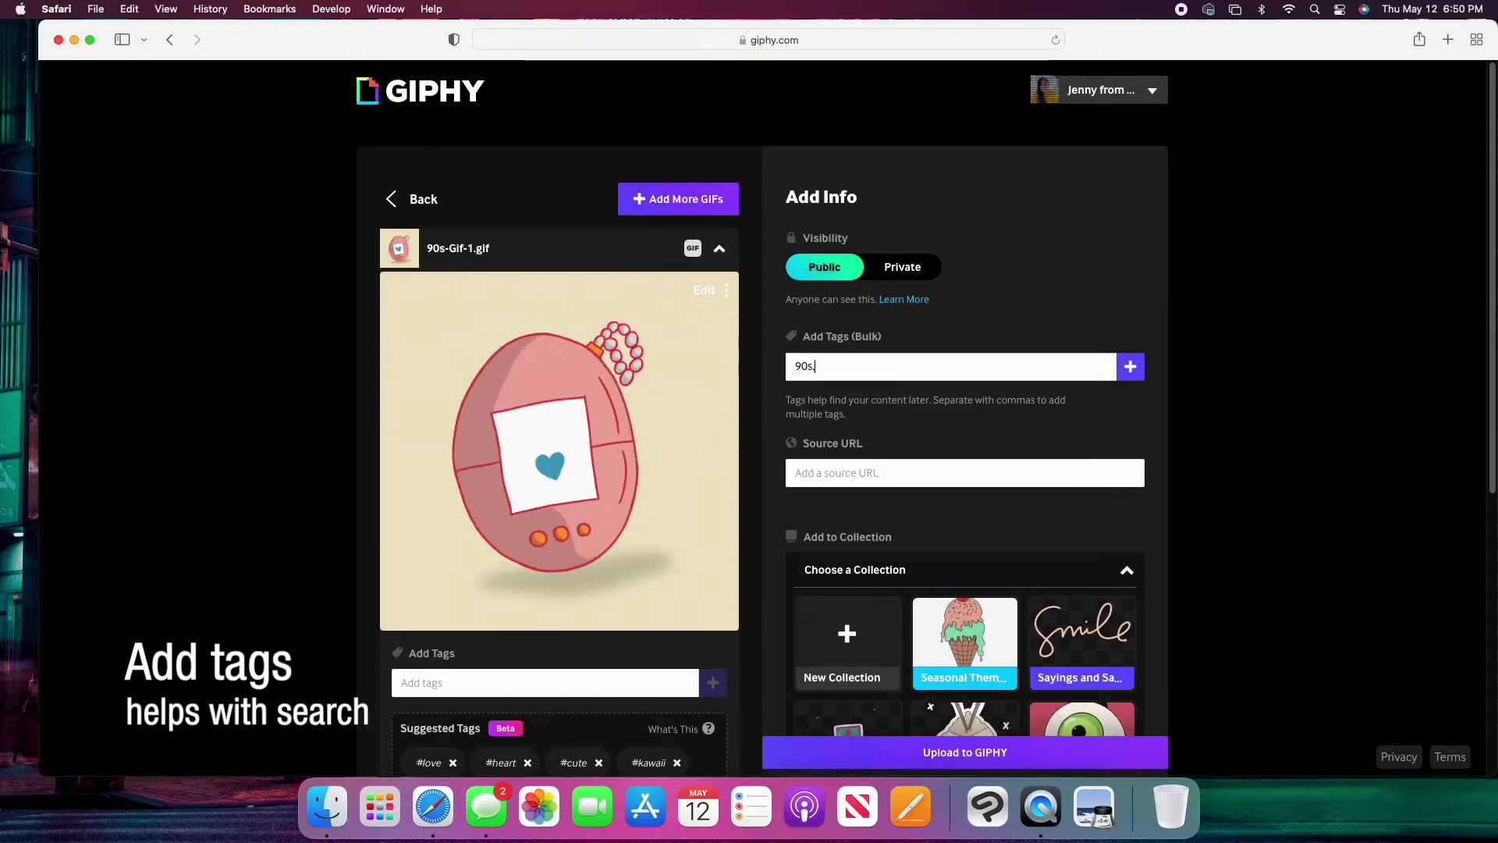
{"action": "type", "text": ","}
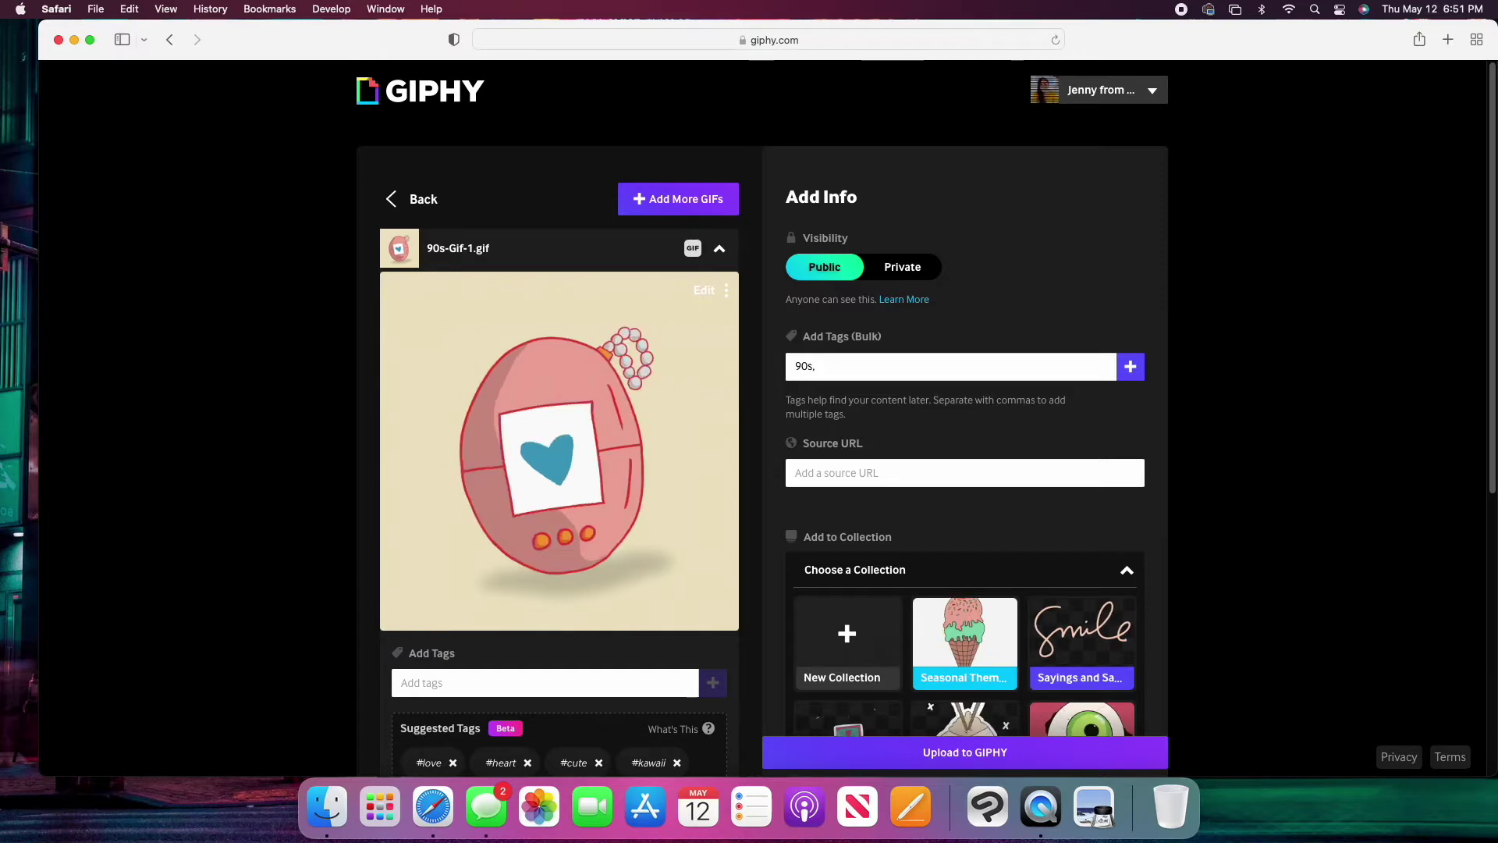
{"action": "type", "text": "nineties, that's so 90s, 90s inspired, gigapet, tamagotchi, love, I love you, I love the 90s, heart, tech, technology"}
{"action": "scroll", "coordinate": [791, 387], "scroll_direction": "down", "scroll_amount": 3}
{"action": "left_click", "coordinate": [1131, 216]}
{"action": "scroll", "coordinate": [827, 452], "scroll_direction": "down", "scroll_amount": 2}
Step: Create a new collection named That's So 90s
{"action": "left_click", "coordinate": [850, 614]}
{"action": "left_click", "coordinate": [641, 446]}
{"action": "type", "text": "That's So 90s"}
{"action": "left_click", "coordinate": [733, 490]}
Step: Expand 90s-Gif-3.gif in the uploads list to see its preview and suggested tags
{"action": "scroll", "coordinate": [806, 512], "scroll_direction": "down", "scroll_amount": 5}
{"action": "scroll", "coordinate": [846, 405], "scroll_direction": "up", "scroll_amount": 3}
{"action": "scroll", "coordinate": [483, 515], "scroll_direction": "down", "scroll_amount": 5}
{"action": "scroll", "coordinate": [575, 508], "scroll_direction": "up", "scroll_amount": 8}
{"action": "left_click_drag", "start_coordinate": [1025, 382], "coordinate": [796, 255]}
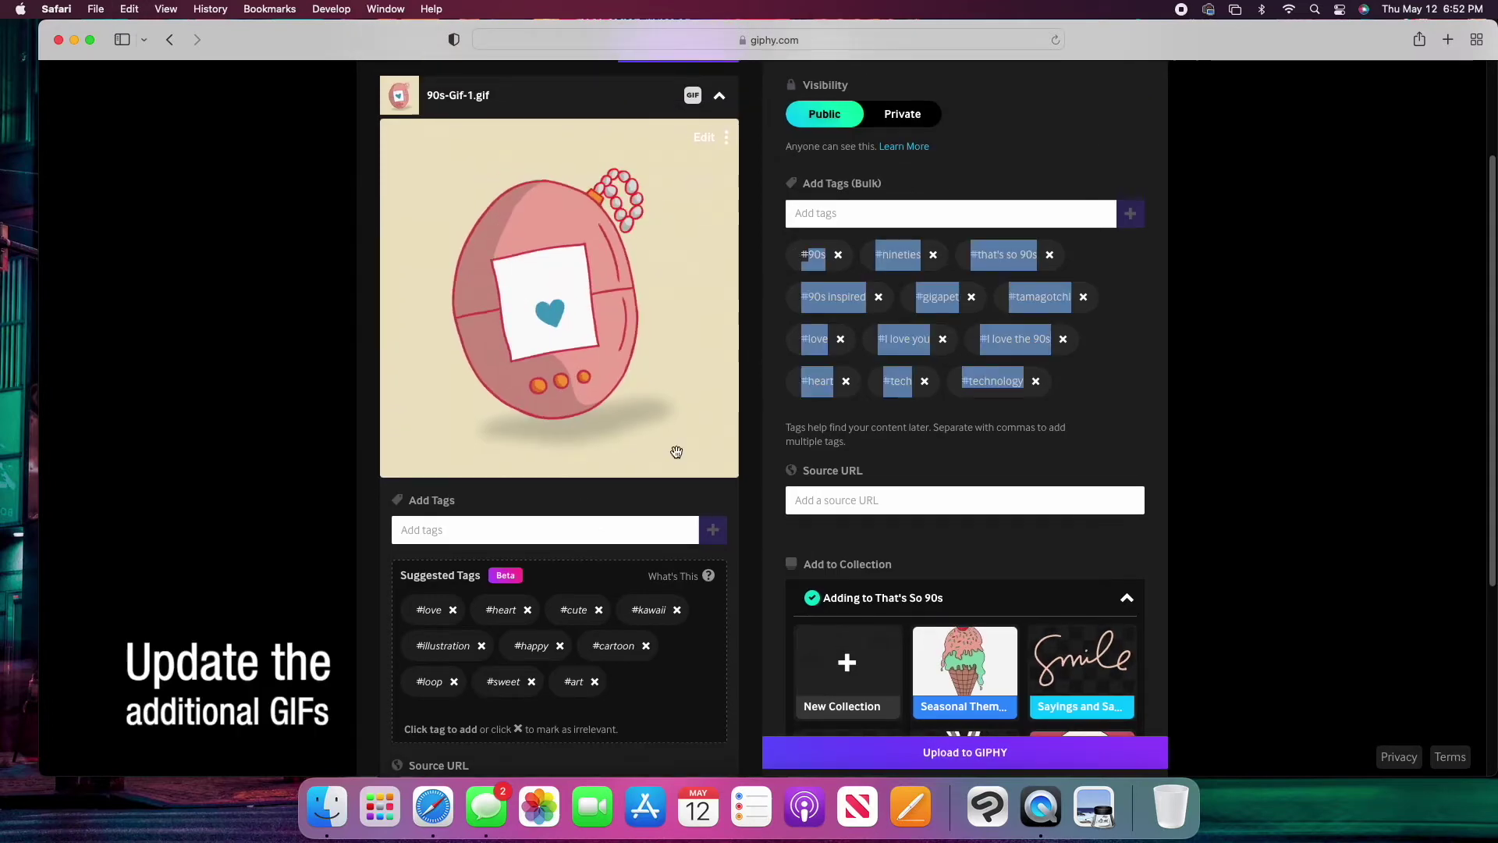
{"action": "scroll", "coordinate": [677, 452], "scroll_direction": "down", "scroll_amount": 5}
{"action": "scroll", "coordinate": [653, 689], "scroll_direction": "up", "scroll_amount": 5}
{"action": "scroll", "coordinate": [640, 626], "scroll_direction": "down", "scroll_amount": 3}
{"action": "scroll", "coordinate": [641, 626], "scroll_direction": "down", "scroll_amount": 3}
{"action": "left_click", "coordinate": [640, 602]}
{"action": "scroll", "coordinate": [659, 602], "scroll_direction": "down", "scroll_amount": 5}
{"action": "scroll", "coordinate": [663, 602], "scroll_direction": "down", "scroll_amount": 6}
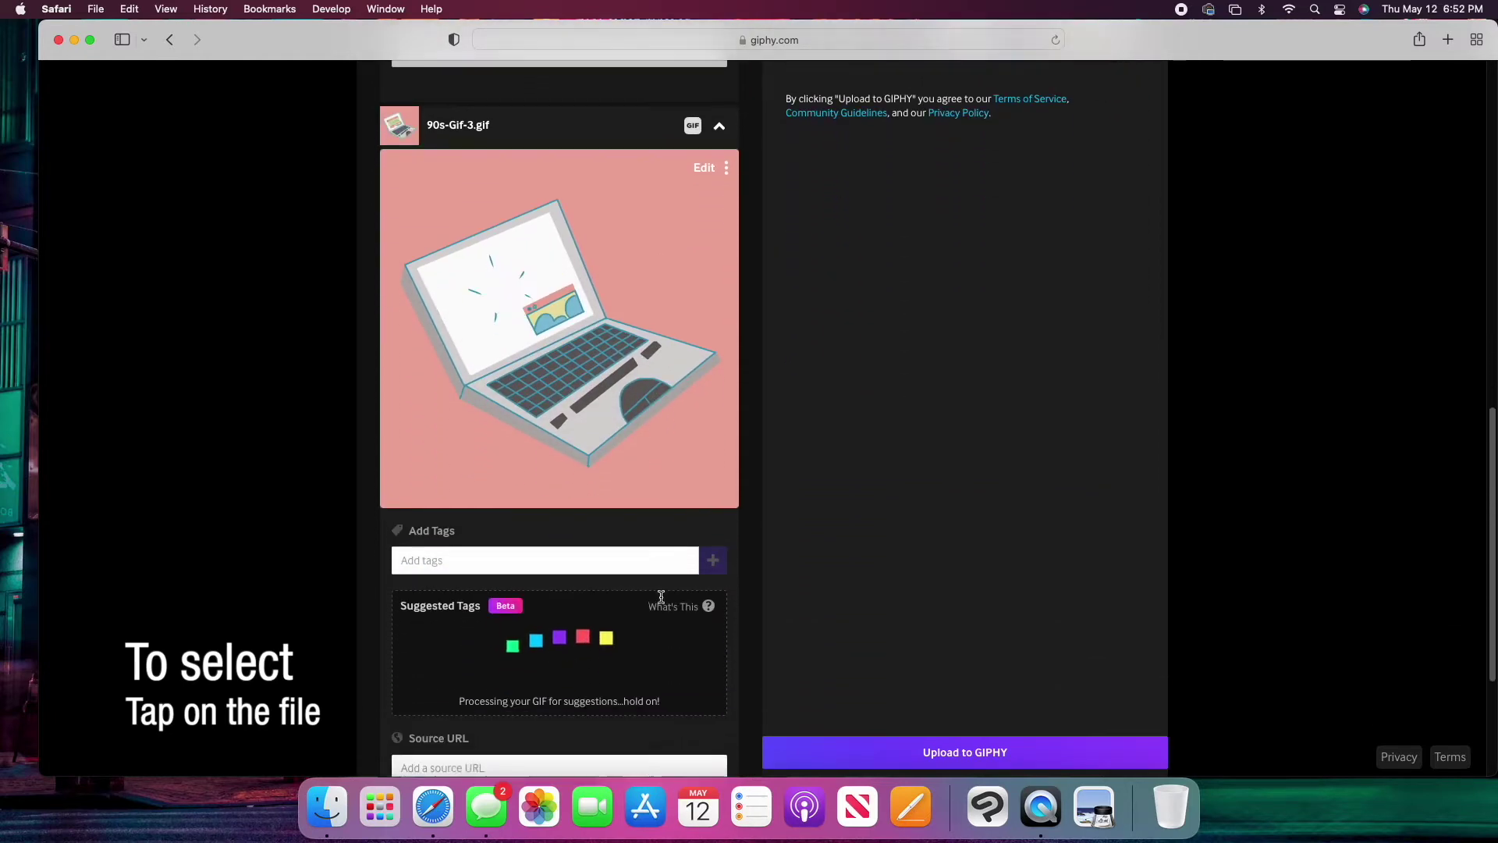
{"action": "scroll", "coordinate": [431, 430], "scroll_direction": "down", "scroll_amount": 10}
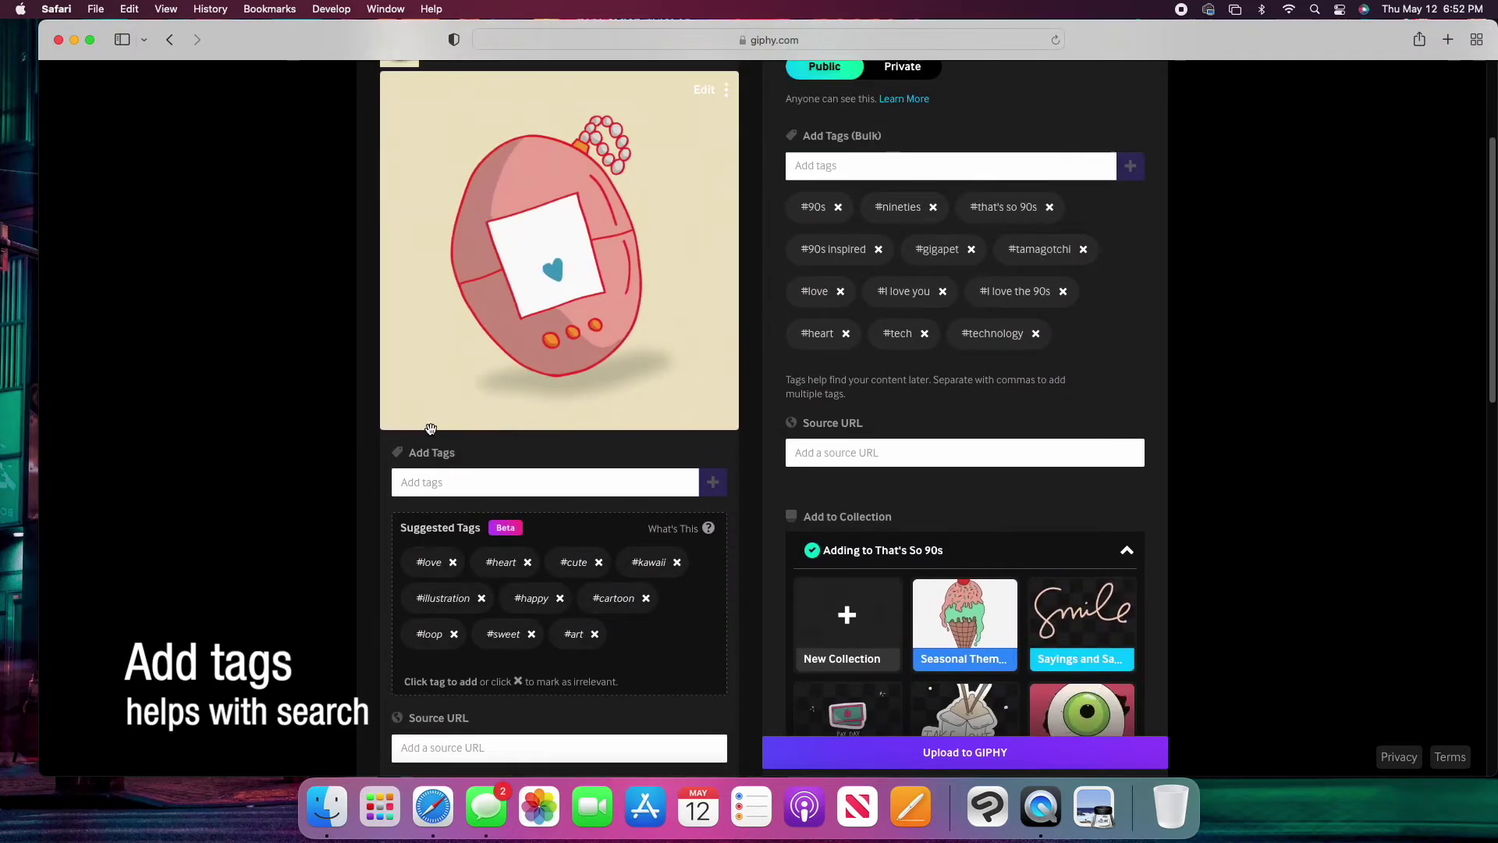
Step: Add suggested tags #love, #heart, #kawaii, #cute, #illustration, #happy, #cartoon, #loop, #sweet and #art
{"action": "left_click", "coordinate": [429, 562]}
{"action": "left_click", "coordinate": [433, 615]}
{"action": "left_click", "coordinate": [503, 620]}
{"action": "left_click", "coordinate": [429, 616]}
{"action": "left_click", "coordinate": [434, 616]}
{"action": "scroll", "coordinate": [453, 652], "scroll_direction": "down", "scroll_amount": 3}
{"action": "left_click", "coordinate": [450, 542]}
{"action": "left_click", "coordinate": [450, 542]}
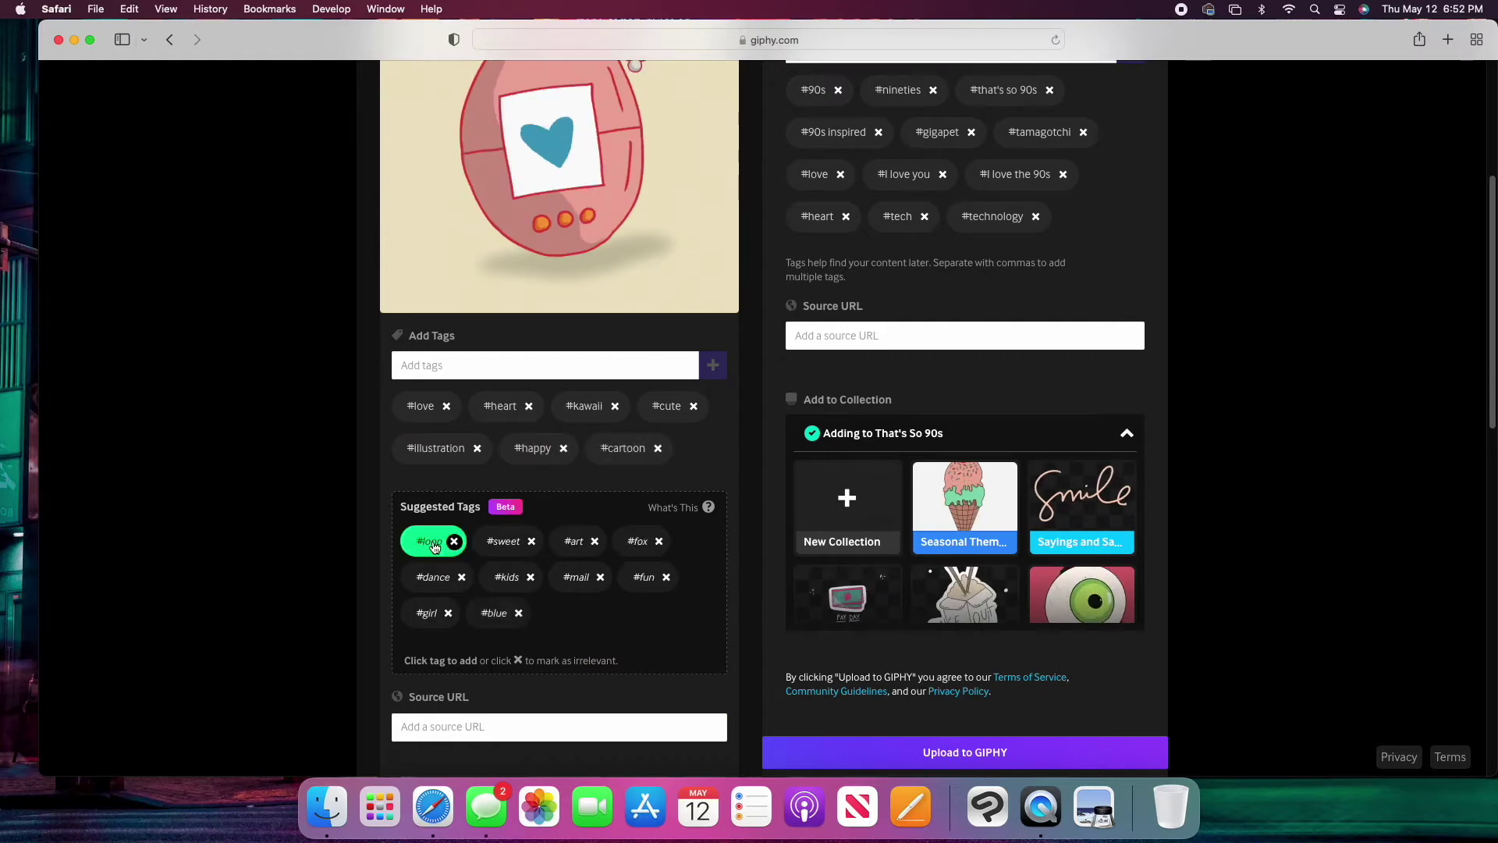
{"action": "left_click", "coordinate": [445, 542]}
{"action": "left_click", "coordinate": [441, 590]}
{"action": "left_click", "coordinate": [442, 585]}
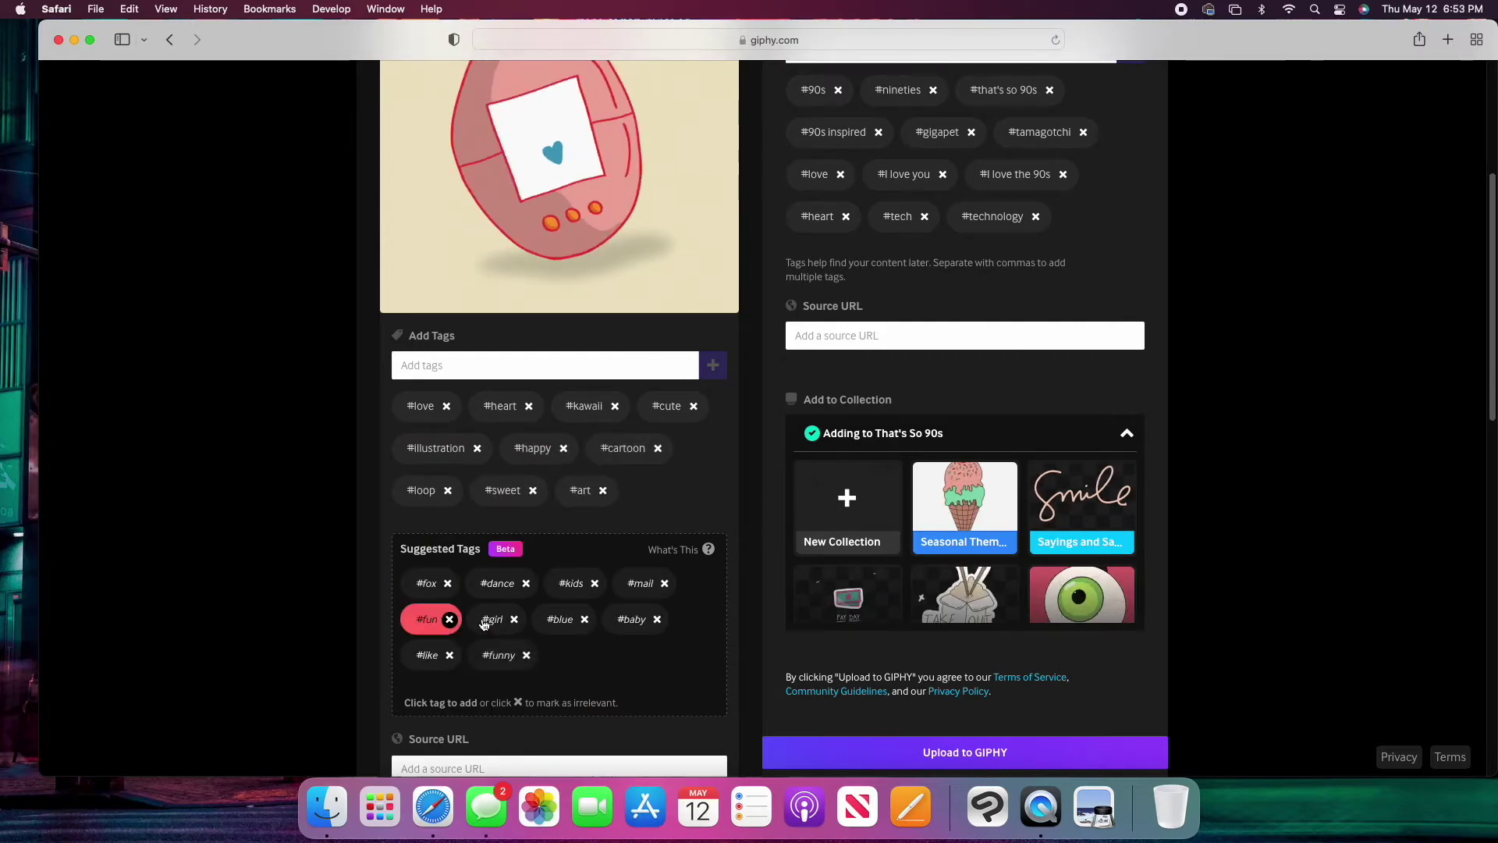
{"action": "scroll", "coordinate": [579, 653], "scroll_direction": "down", "scroll_amount": 1}
{"action": "scroll", "coordinate": [579, 653], "scroll_direction": "up", "scroll_amount": 3}
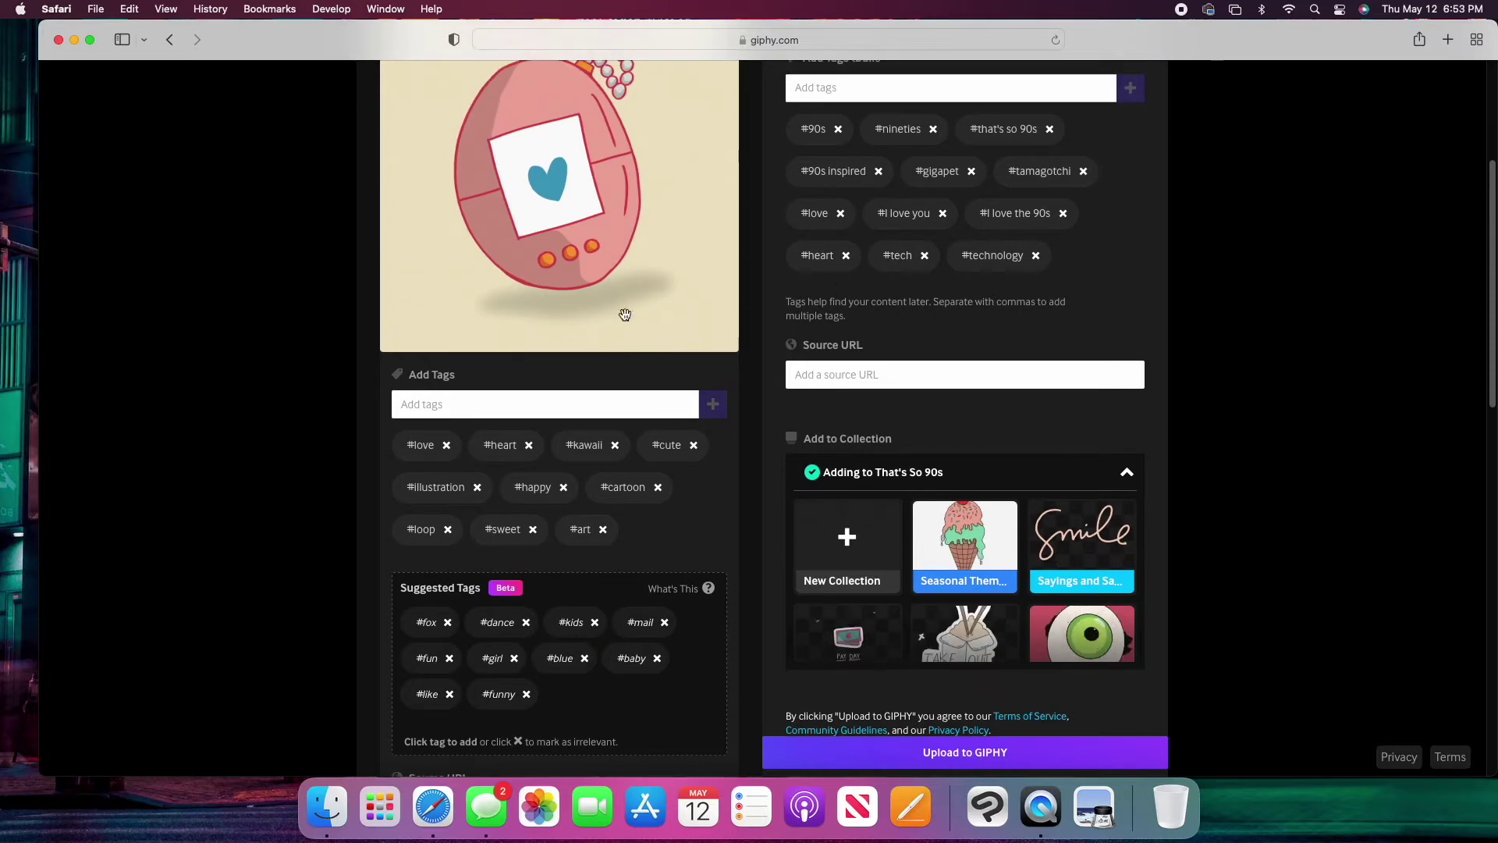
Step: Tag the laptop GIF with #laptop, #computer, #technology, #internet, #tech and #work, and remove #art
{"action": "scroll", "coordinate": [646, 493], "scroll_direction": "down", "scroll_amount": 2}
{"action": "scroll", "coordinate": [645, 501], "scroll_direction": "down", "scroll_amount": 10}
{"action": "scroll", "coordinate": [647, 491], "scroll_direction": "down", "scroll_amount": 1}
{"action": "scroll", "coordinate": [489, 578], "scroll_direction": "down", "scroll_amount": 1}
{"action": "left_click", "coordinate": [438, 623]}
{"action": "scroll", "coordinate": [434, 611], "scroll_direction": "down", "scroll_amount": 2}
{"action": "left_click", "coordinate": [441, 612]}
{"action": "left_click", "coordinate": [433, 614]}
{"action": "left_click", "coordinate": [578, 603]}
{"action": "left_click", "coordinate": [565, 649]}
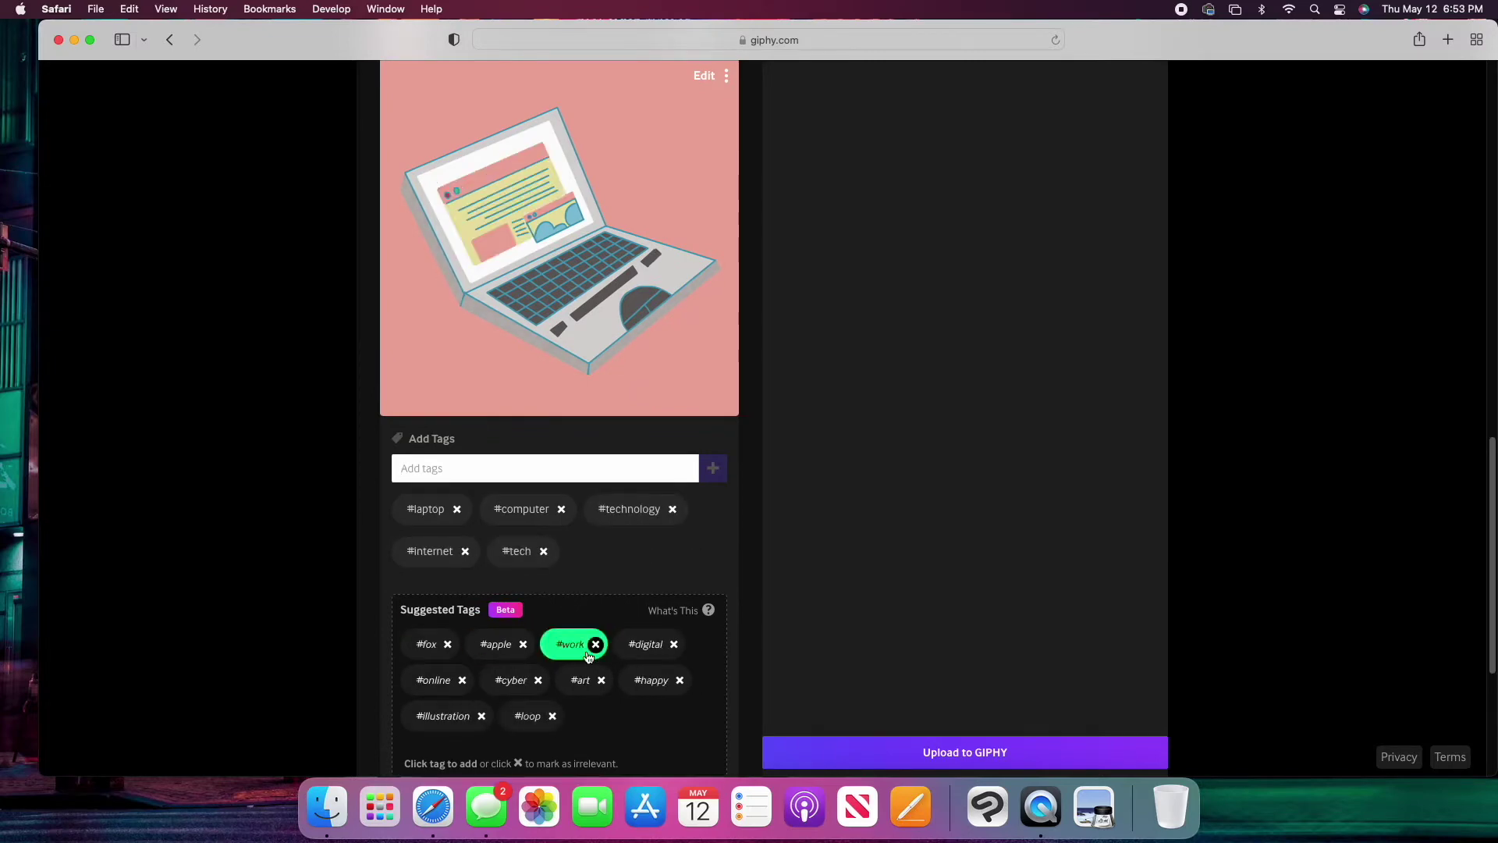
{"action": "left_click", "coordinate": [524, 661]}
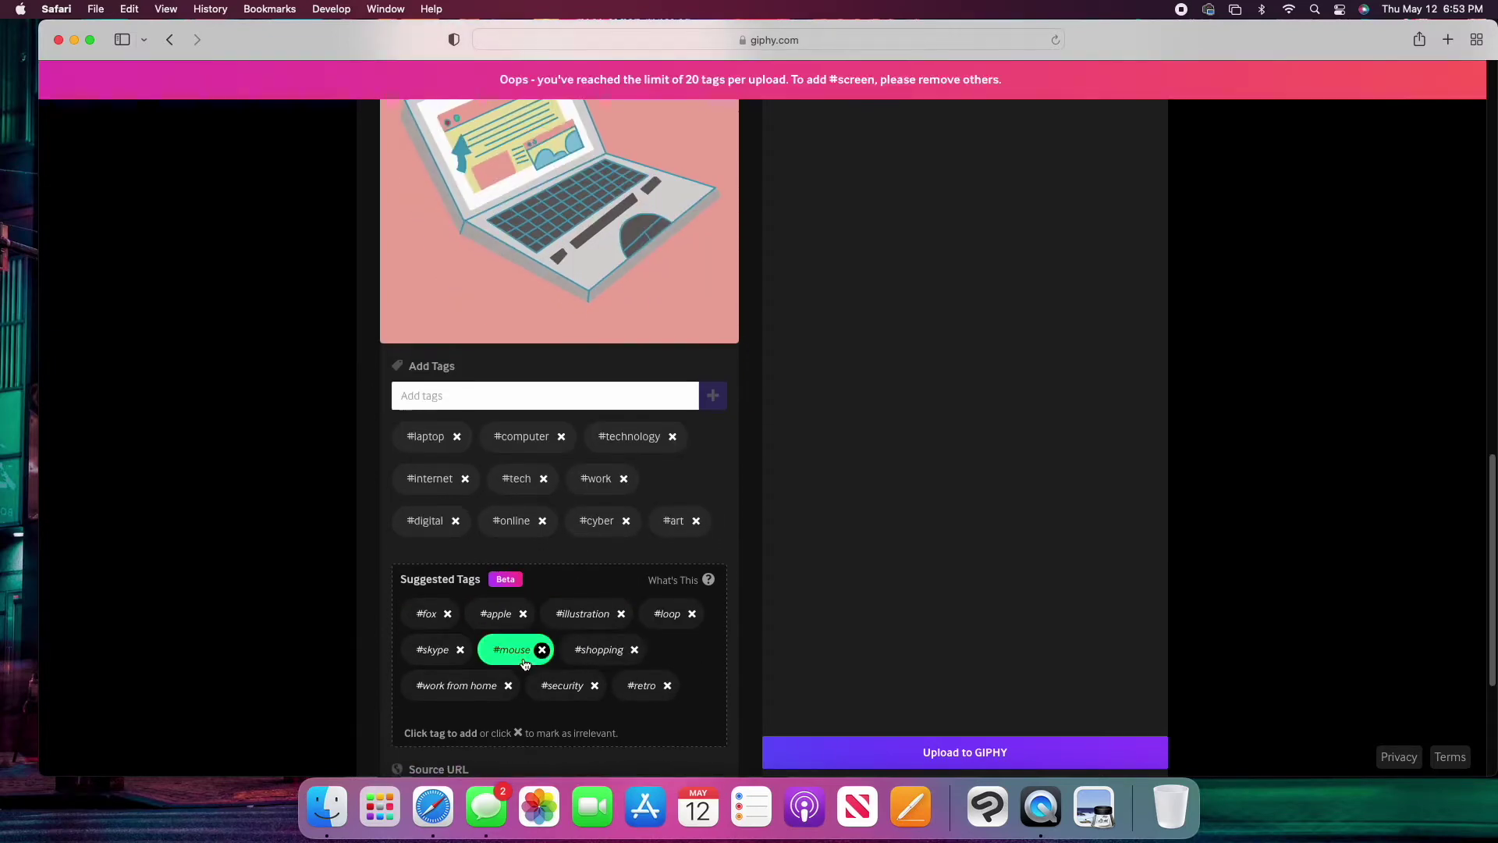
{"action": "left_click", "coordinate": [696, 522]}
Step: Expand the 90S-Gif-2.gif and 90s-GIF-1-v2.gif entries for tagging
{"action": "scroll", "coordinate": [628, 522], "scroll_direction": "up", "scroll_amount": 3}
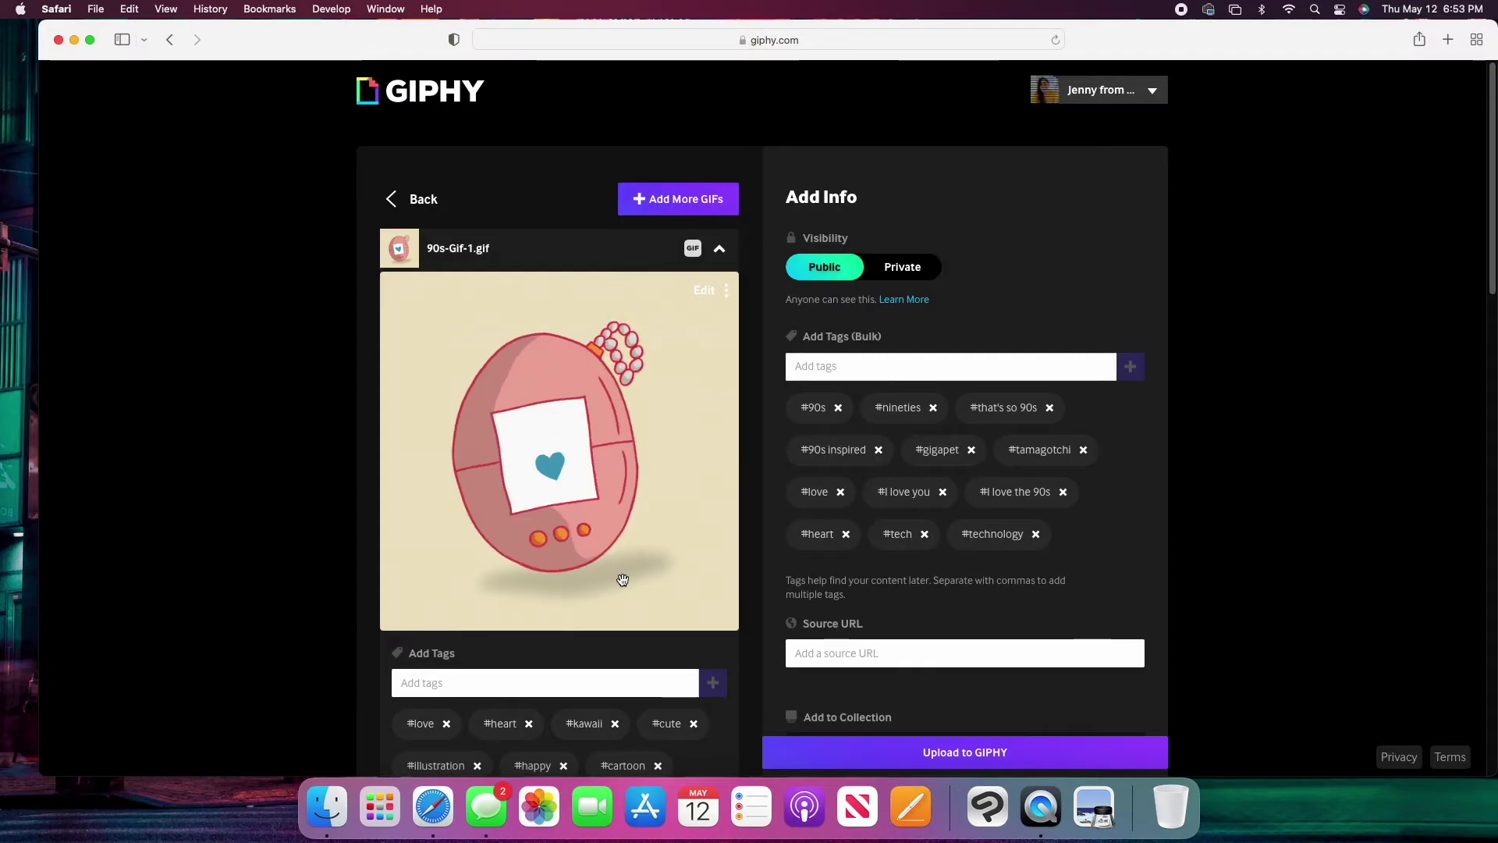
{"action": "scroll", "coordinate": [623, 580], "scroll_direction": "down", "scroll_amount": 3}
{"action": "scroll", "coordinate": [622, 579], "scroll_direction": "down", "scroll_amount": 10}
{"action": "scroll", "coordinate": [482, 459], "scroll_direction": "down", "scroll_amount": 6}
{"action": "left_click", "coordinate": [657, 605]}
{"action": "scroll", "coordinate": [663, 603], "scroll_direction": "down", "scroll_amount": 5}
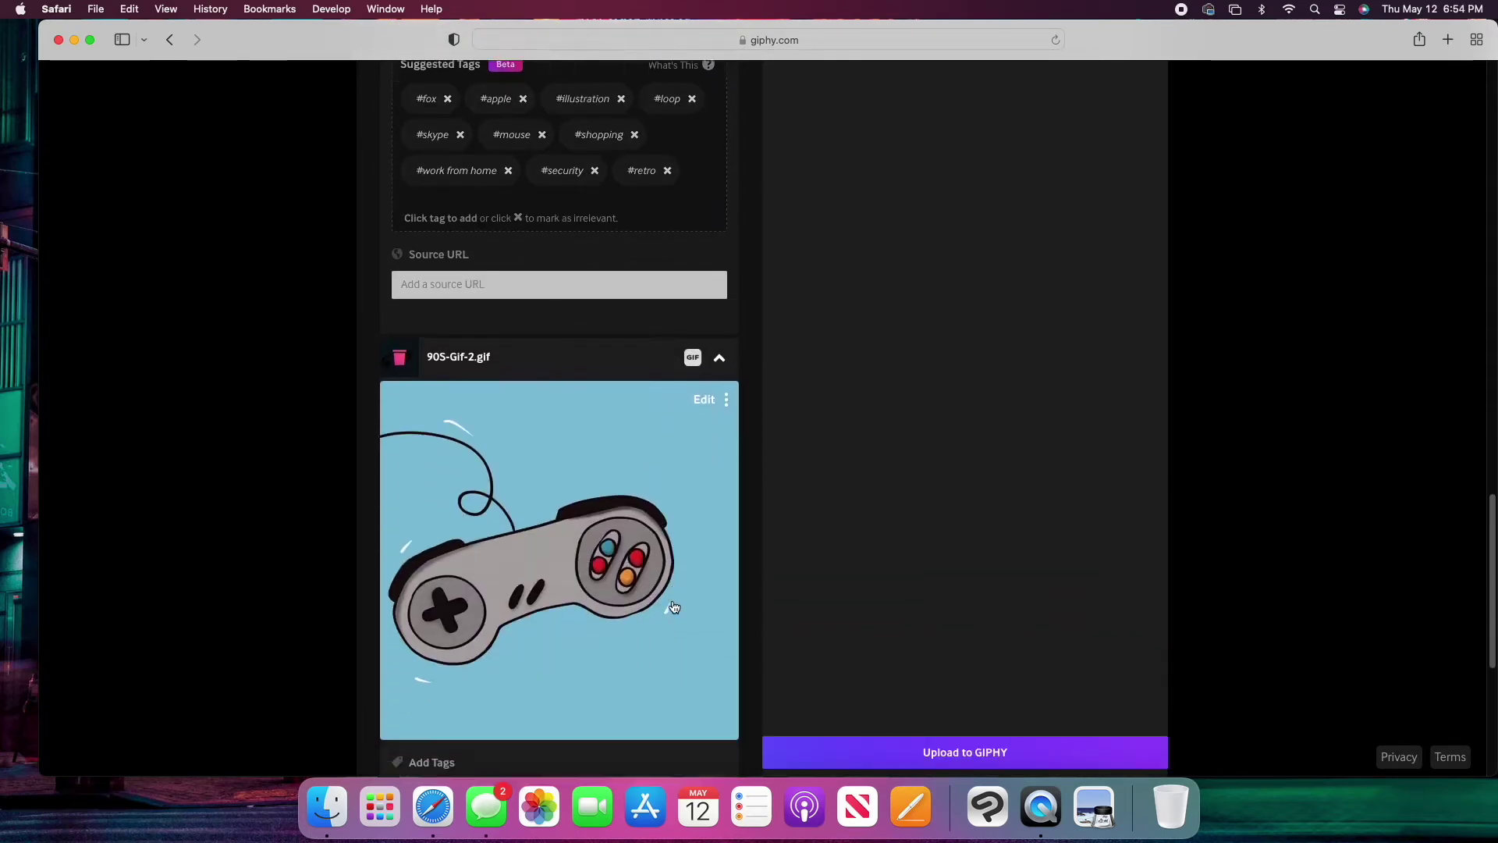
{"action": "scroll", "coordinate": [672, 601], "scroll_direction": "down", "scroll_amount": 6}
{"action": "left_click", "coordinate": [504, 654]}
Step: Give the Tamagotchi GIF custom tags 'That's so 90s', 'I love the 90s' and 'gigapet'
{"action": "scroll", "coordinate": [503, 652], "scroll_direction": "down", "scroll_amount": 6}
{"action": "scroll", "coordinate": [503, 648], "scroll_direction": "down", "scroll_amount": 3}
{"action": "left_click", "coordinate": [500, 406]}
{"action": "type", "text": "That's so 90s"}
{"action": "key", "text": "Return"}
{"action": "type", "text": "I love the 90s"}
{"action": "key", "text": "Return"}
{"action": "type", "text": "gigapet"}
{"action": "scroll", "coordinate": [674, 513], "scroll_direction": "up", "scroll_amount": 10}
{"action": "scroll", "coordinate": [674, 513], "scroll_direction": "up", "scroll_amount": 20}
{"action": "scroll", "coordinate": [674, 512], "scroll_direction": "up", "scroll_amount": 5}
{"action": "scroll", "coordinate": [815, 351], "scroll_direction": "down", "scroll_amount": 5}
{"action": "scroll", "coordinate": [815, 357], "scroll_direction": "down", "scroll_amount": 2}
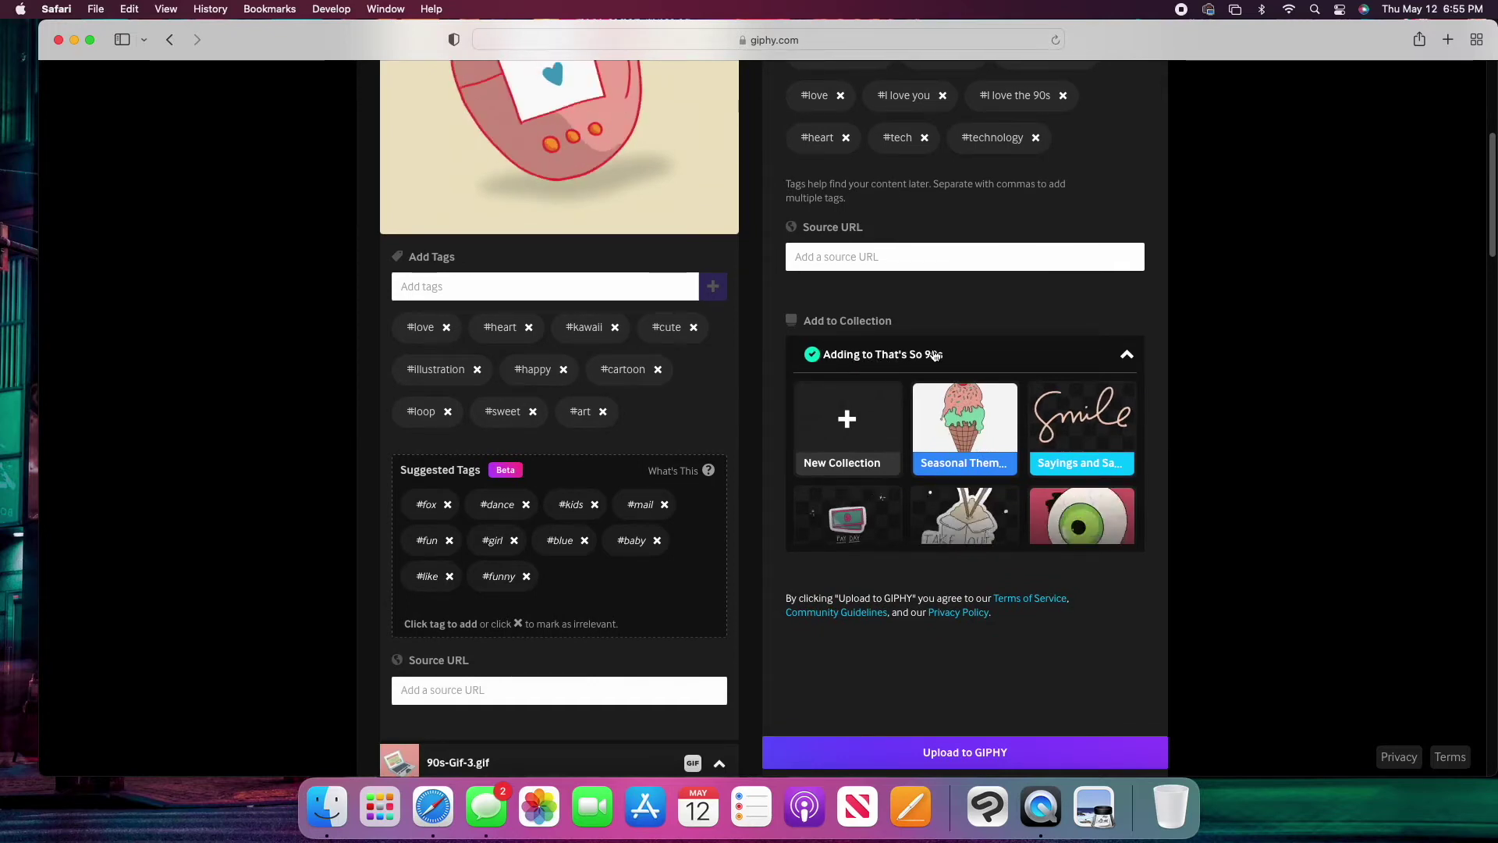
{"action": "scroll", "coordinate": [964, 468], "scroll_direction": "down", "scroll_amount": 8}
{"action": "scroll", "coordinate": [963, 624], "scroll_direction": "down", "scroll_amount": 4}
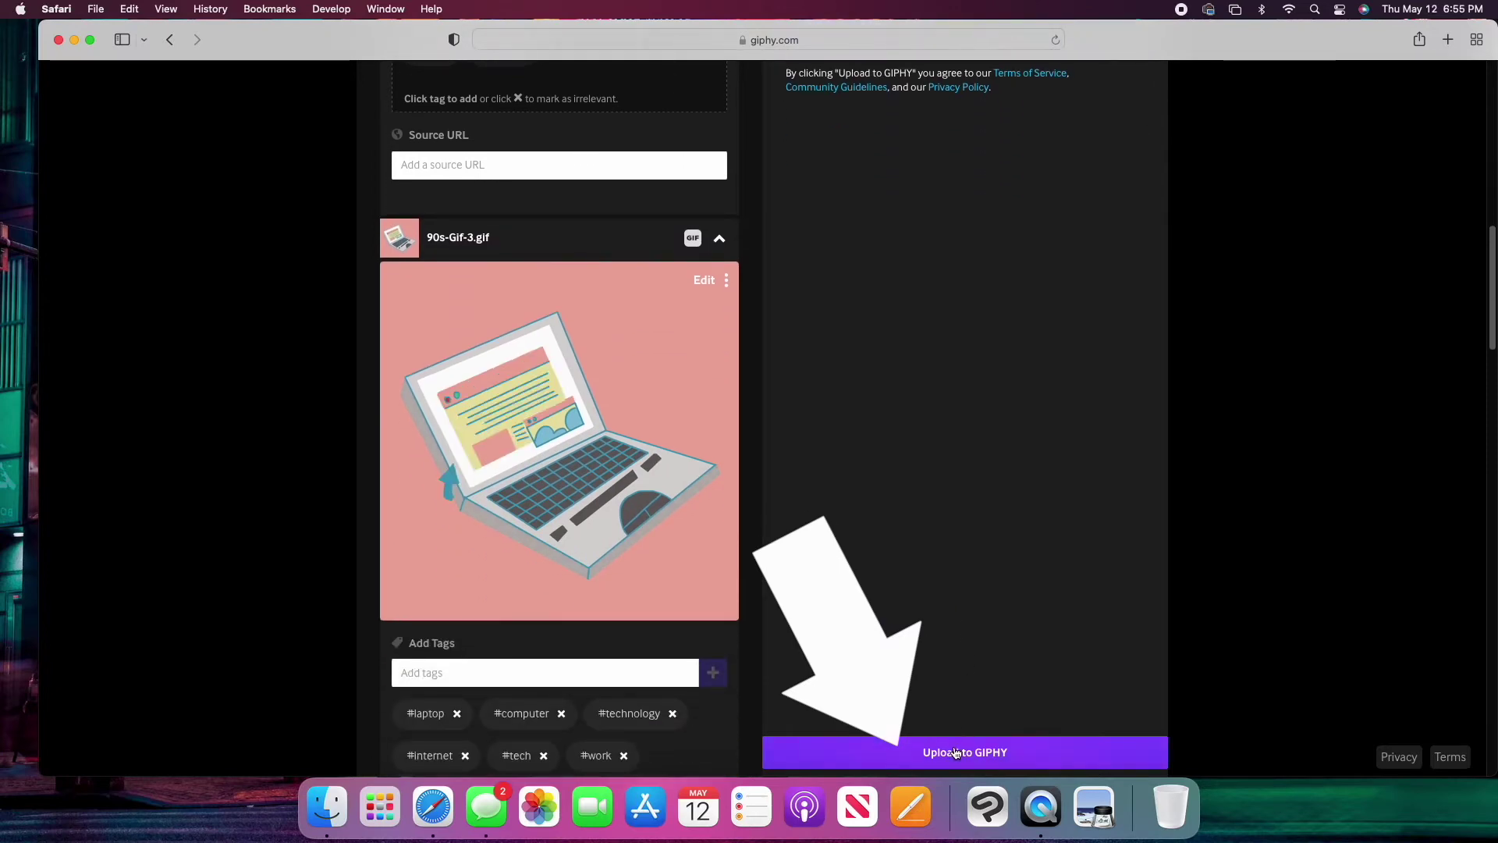
{"action": "left_click", "coordinate": [956, 751]}
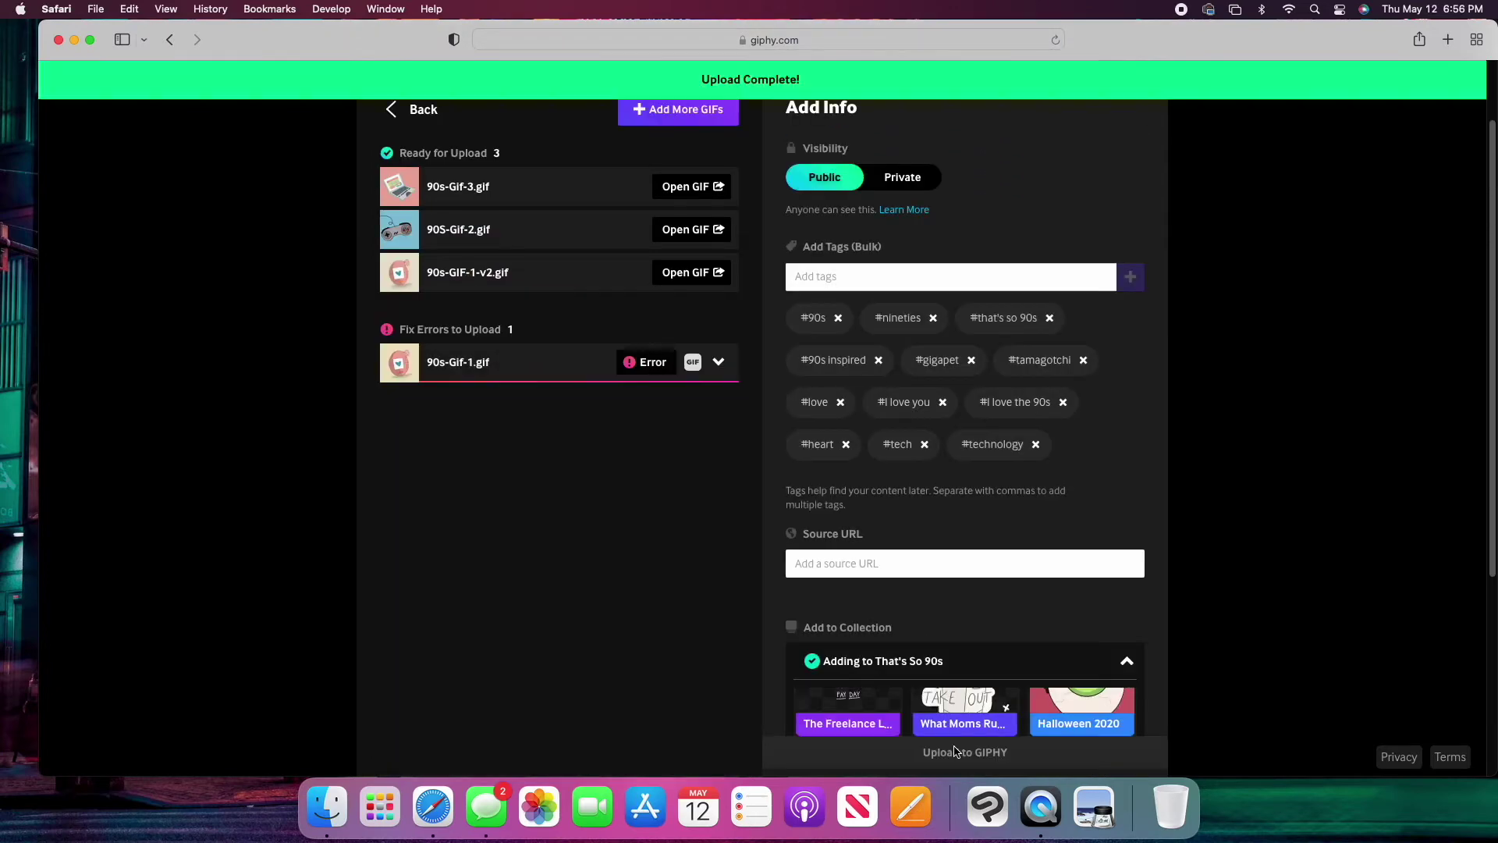
Step: Retry the failed 90s-Gif-1.gif upload so all four GIFs are uploaded
{"action": "scroll", "coordinate": [1018, 550], "scroll_direction": "up", "scroll_amount": 2}
{"action": "left_click", "coordinate": [632, 454]}
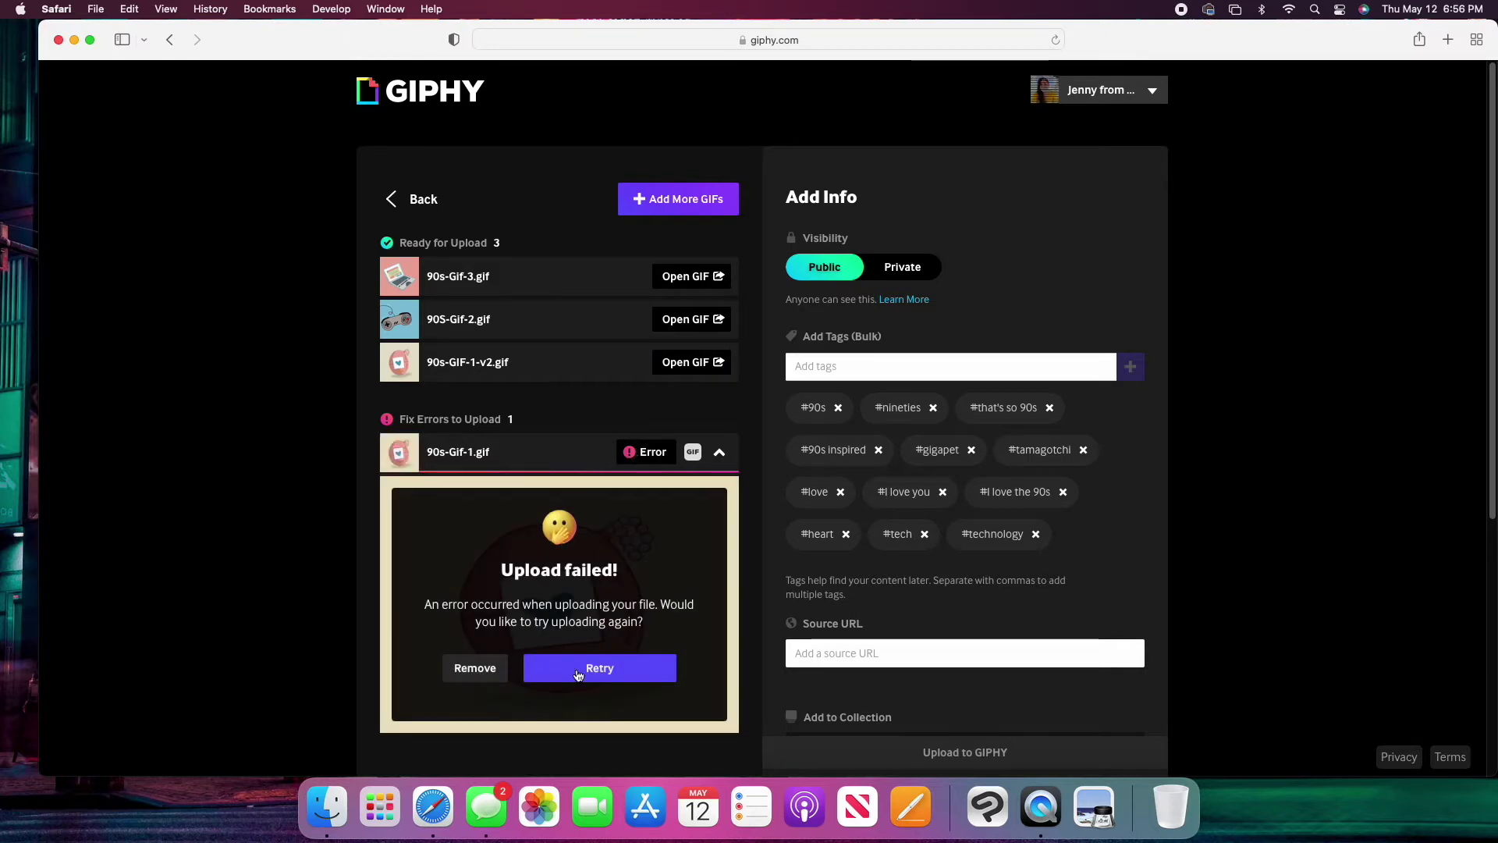
{"action": "left_click", "coordinate": [629, 676]}
{"action": "left_click", "coordinate": [861, 751]}
Step: Open the channel's That's So 90s collection and the laptop GIF's page
{"action": "scroll", "coordinate": [861, 751], "scroll_direction": "down", "scroll_amount": 5}
{"action": "left_click", "coordinate": [960, 662]}
{"action": "scroll", "coordinate": [810, 538], "scroll_direction": "down", "scroll_amount": 10}
{"action": "scroll", "coordinate": [810, 538], "scroll_direction": "down", "scroll_amount": 2}
{"action": "left_click", "coordinate": [634, 464]}
{"action": "scroll", "coordinate": [962, 454], "scroll_direction": "down", "scroll_amount": 3}
{"action": "mouse_move", "coordinate": [699, 565]}
{"action": "left_click", "coordinate": [699, 565]}
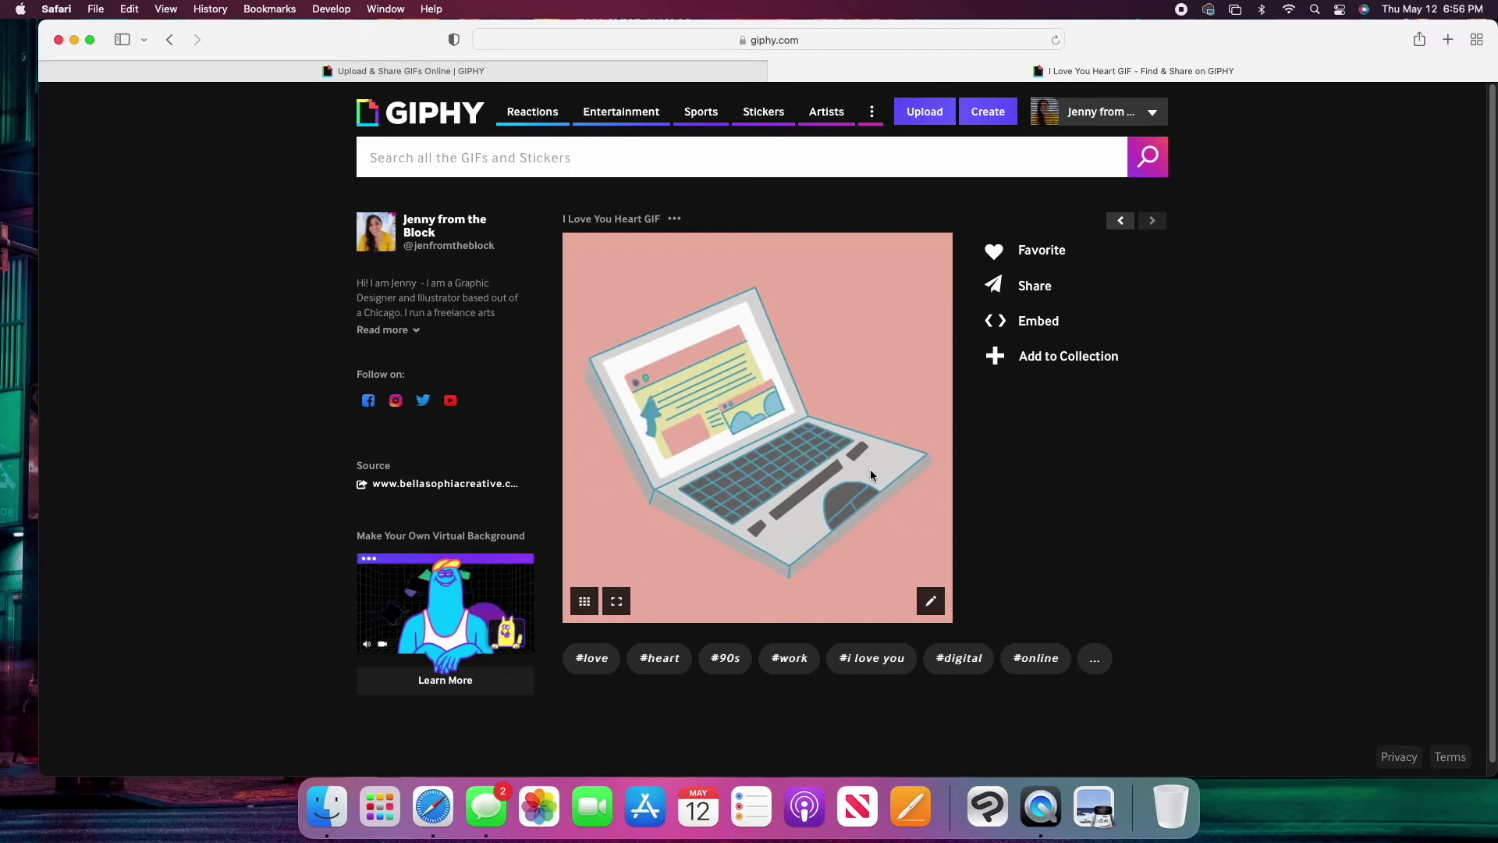
Step: Copy the laptop GIF's embed code, then check its sharing and account options
{"action": "left_click", "coordinate": [1029, 318]}
{"action": "left_click", "coordinate": [857, 457]}
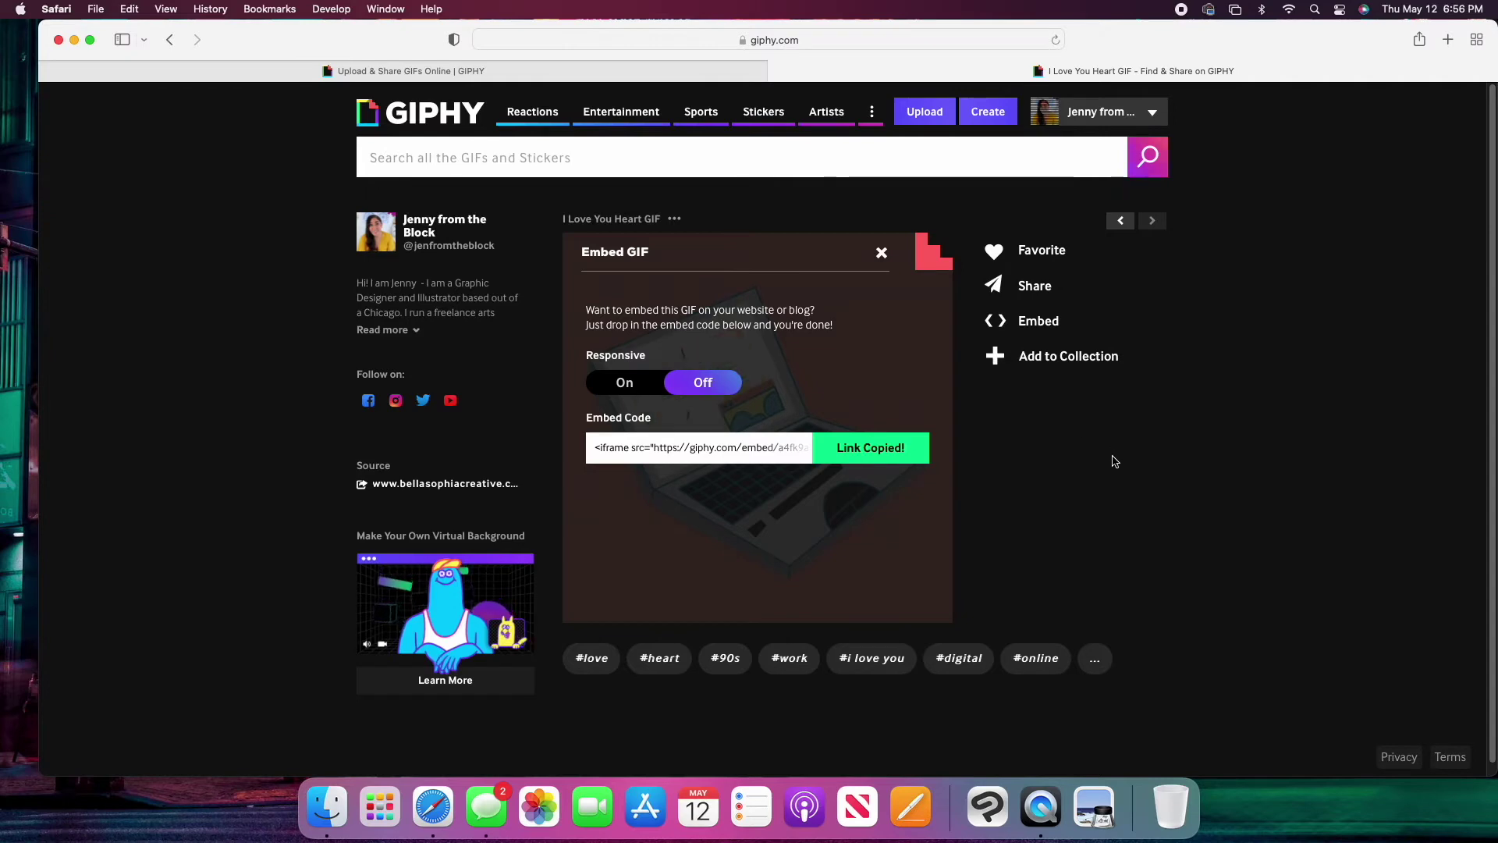
{"action": "left_click", "coordinate": [997, 286]}
{"action": "left_click", "coordinate": [1101, 111]}
{"action": "left_click", "coordinate": [882, 252]}
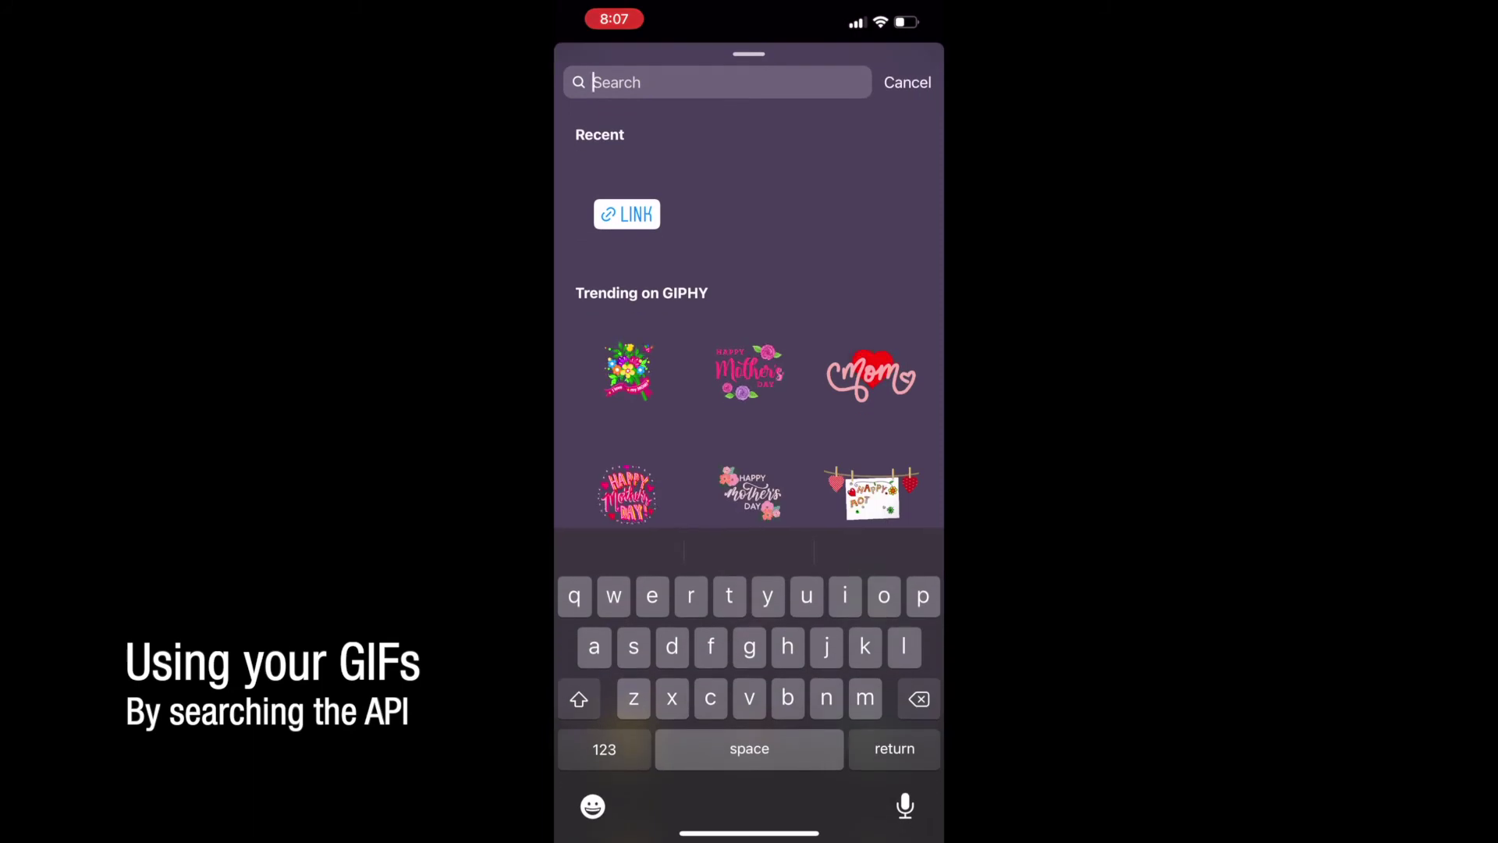
Step: Check the GIPHY app's uploads, swiping to the game-controller GIF, via the app switcher
{"action": "left_click_drag", "start_coordinate": [749, 833], "coordinate": [774, 772]}
{"action": "left_click", "coordinate": [856, 390]}
{"action": "left_click_drag", "start_coordinate": [749, 833], "coordinate": [882, 687]}
{"action": "left_click", "coordinate": [688, 406]}
{"action": "left_click_drag", "start_coordinate": [663, 296], "coordinate": [858, 296]}
{"action": "left_click", "coordinate": [574, 63]}
{"action": "scroll", "coordinate": [749, 437], "scroll_direction": "up", "scroll_amount": 5}
Step: Back in Instagram's GIF sticker search, search for the creator's GIPHY channel username
{"action": "left_click_drag", "start_coordinate": [749, 833], "coordinate": [858, 702]}
{"action": "left_click", "coordinate": [624, 406]}
{"action": "type", "text": "jenfromthebl"}
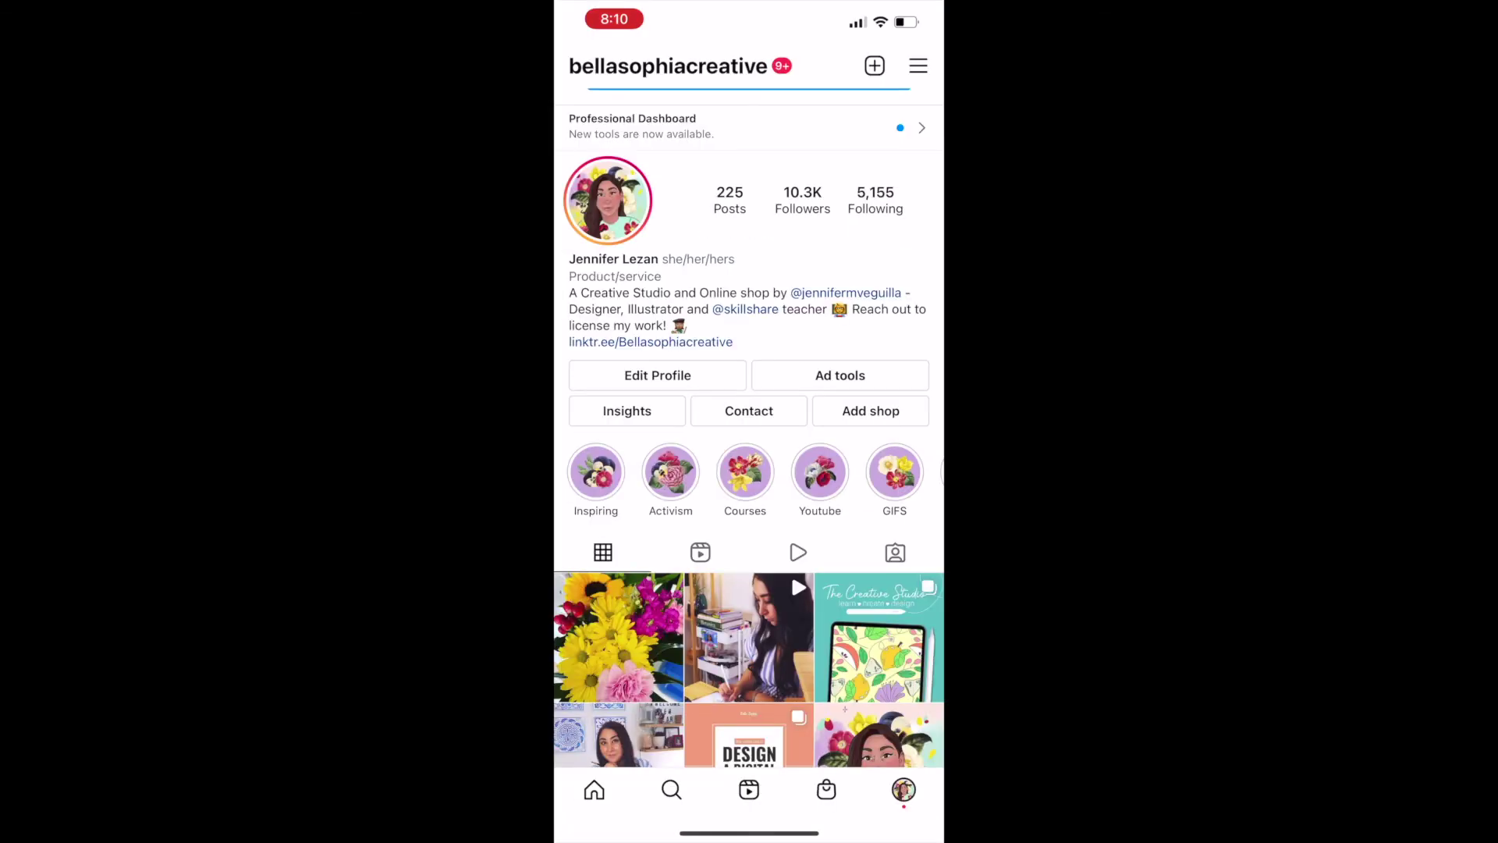
Step: Switch through Instagram back to the GIPHY app and return to the channel's Uploads grid
{"action": "left_click_drag", "start_coordinate": [749, 832], "coordinate": [796, 687]}
{"action": "left_click", "coordinate": [893, 413]}
{"action": "left_click_drag", "start_coordinate": [749, 832], "coordinate": [769, 686]}
{"action": "left_click_drag", "start_coordinate": [702, 437], "coordinate": [838, 437]}
{"action": "left_click", "coordinate": [663, 414]}
{"action": "left_click", "coordinate": [573, 63]}
{"action": "scroll", "coordinate": [749, 500], "scroll_direction": "down", "scroll_amount": 5}
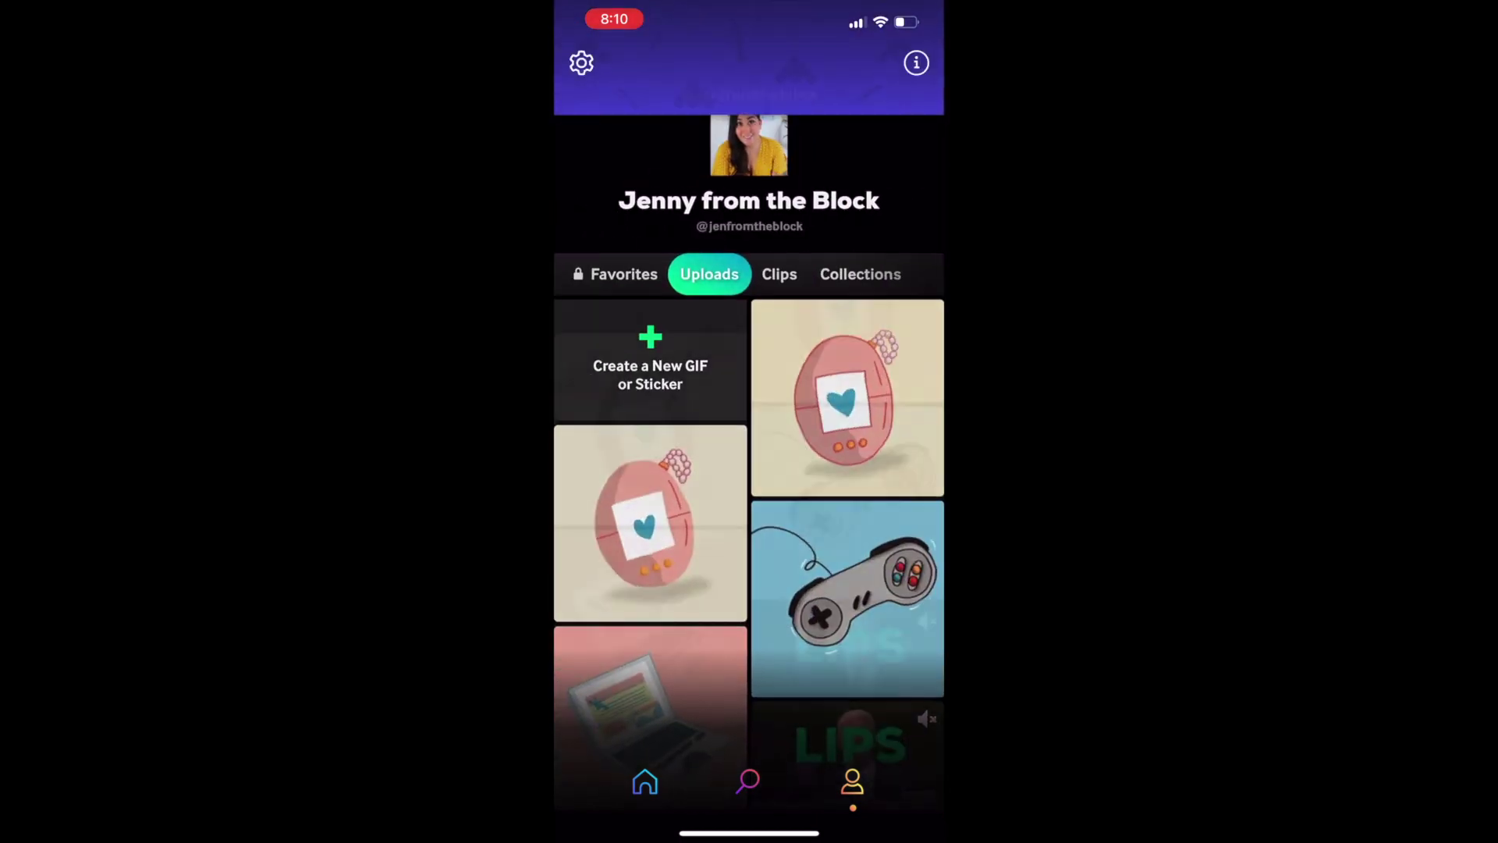